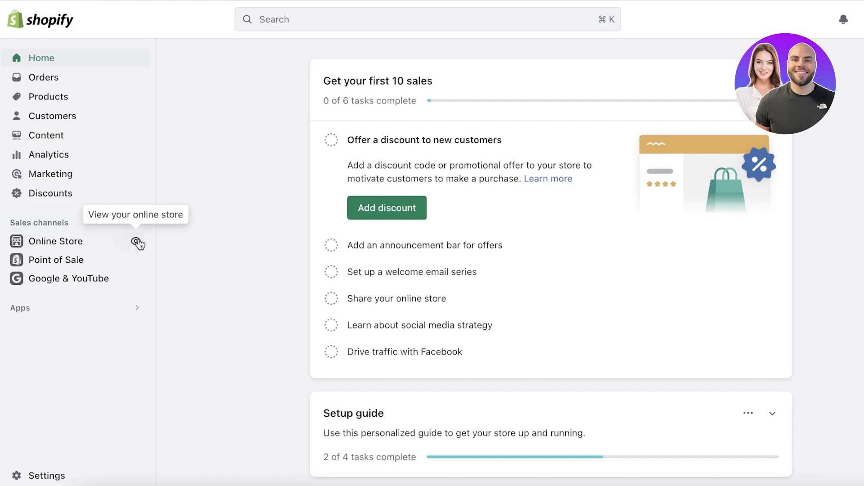
View the online store, and open the Bag product to review its pricing, inventory and organization details
{"action": "left_click", "coordinate": [137, 243]}
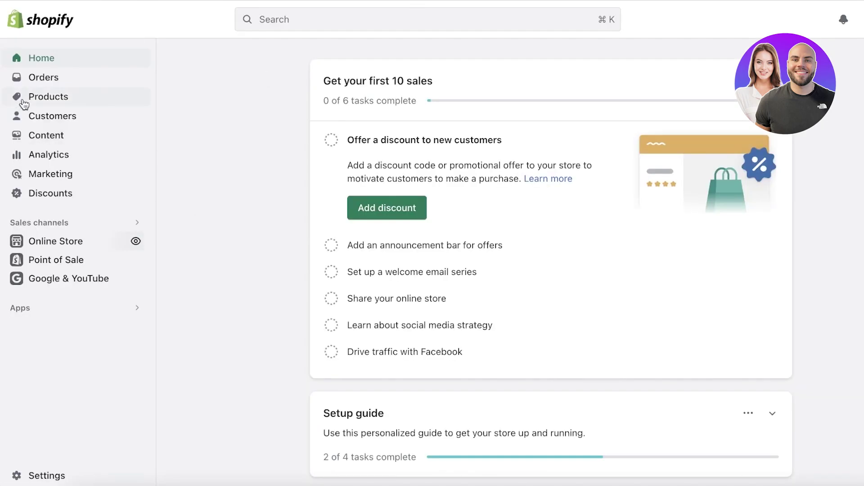
{"action": "left_click", "coordinate": [24, 104]}
{"action": "left_click", "coordinate": [355, 171]}
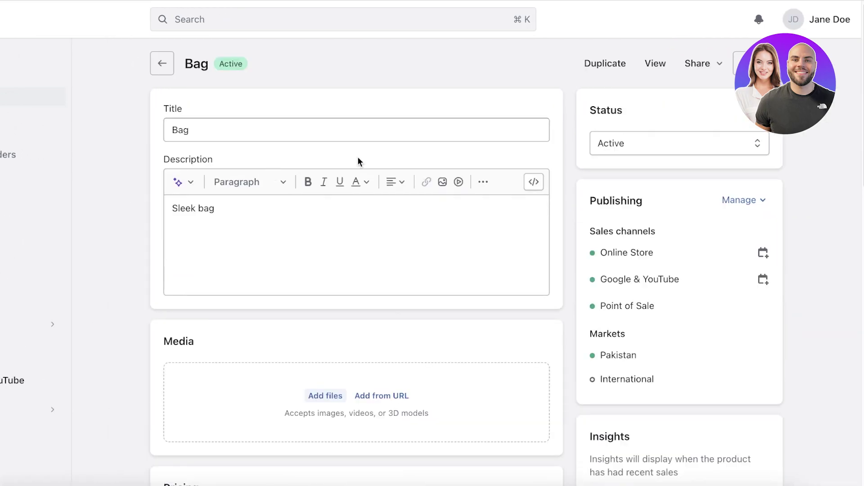
{"action": "scroll", "coordinate": [552, 153], "scroll_direction": "down", "scroll_amount": 8}
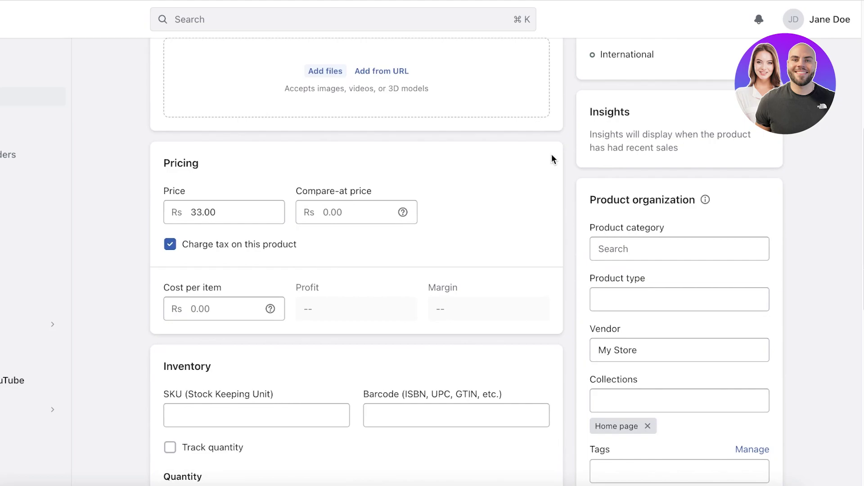
{"action": "scroll", "coordinate": [644, 153], "scroll_direction": "down", "scroll_amount": 4}
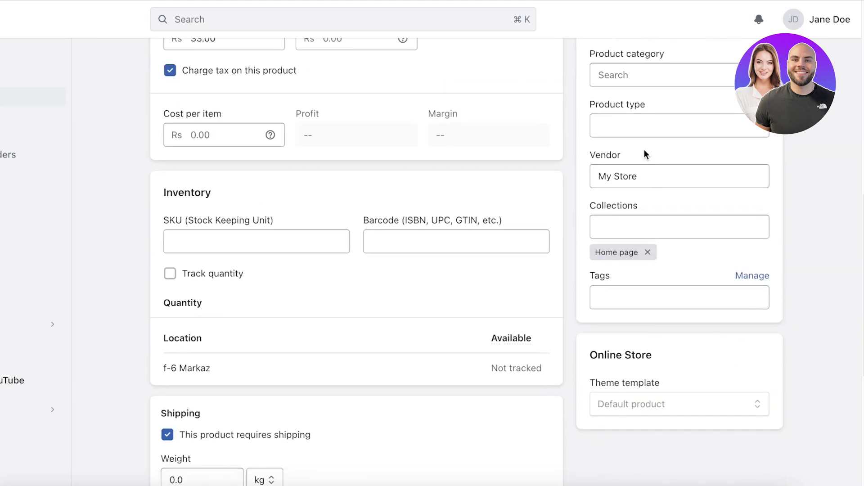
Try Baby & Toddler as the Bag product's category and clear the selection again
{"action": "scroll", "coordinate": [645, 101], "scroll_direction": "up", "scroll_amount": 1}
{"action": "left_click", "coordinate": [644, 100]}
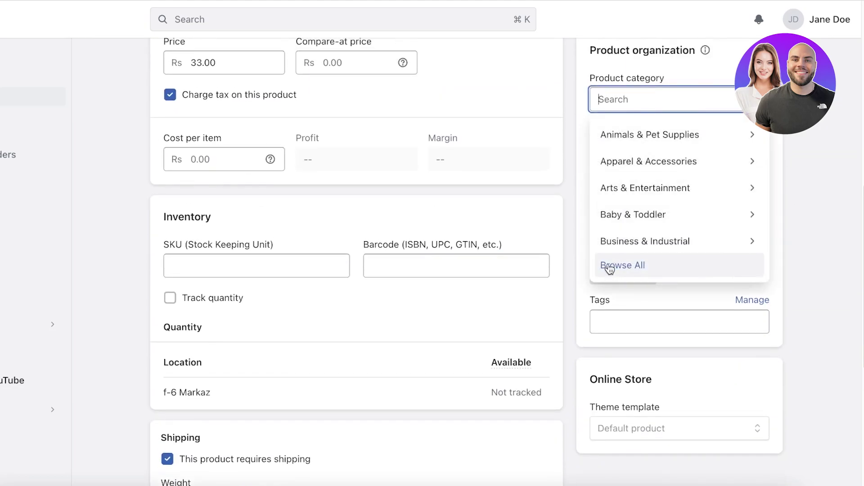
{"action": "left_click", "coordinate": [630, 206]}
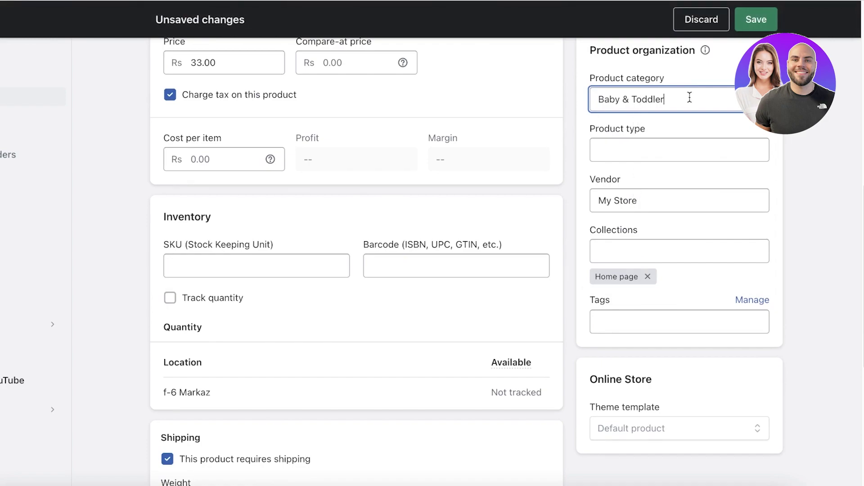
{"action": "key", "text": "alt+shift+Left"}
{"action": "key", "text": "alt+shift+Left"}
{"action": "key", "text": "BackSpace"}
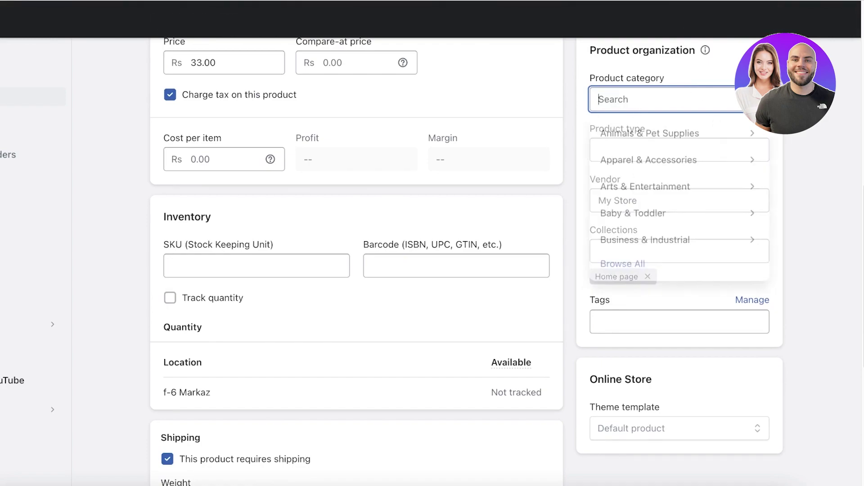
Look through the Business & Industrial subcategories for the Bag product and return to the admin home page
{"action": "left_click", "coordinate": [752, 243]}
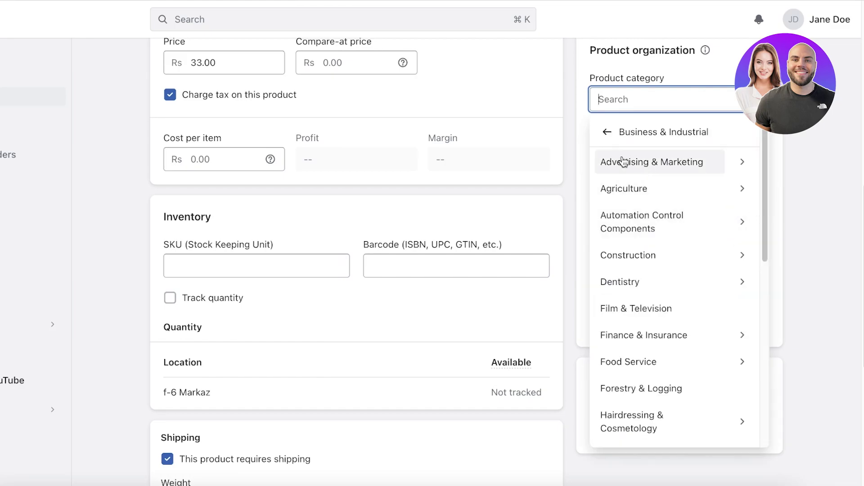
{"action": "left_click", "coordinate": [607, 132]}
{"action": "left_click", "coordinate": [608, 134]}
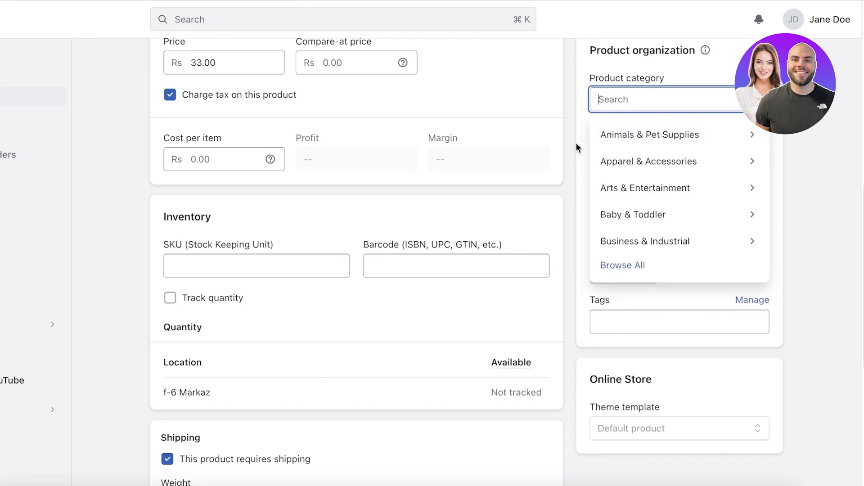
{"action": "left_click", "coordinate": [1, 63]}
{"action": "left_click", "coordinate": [65, 63]}
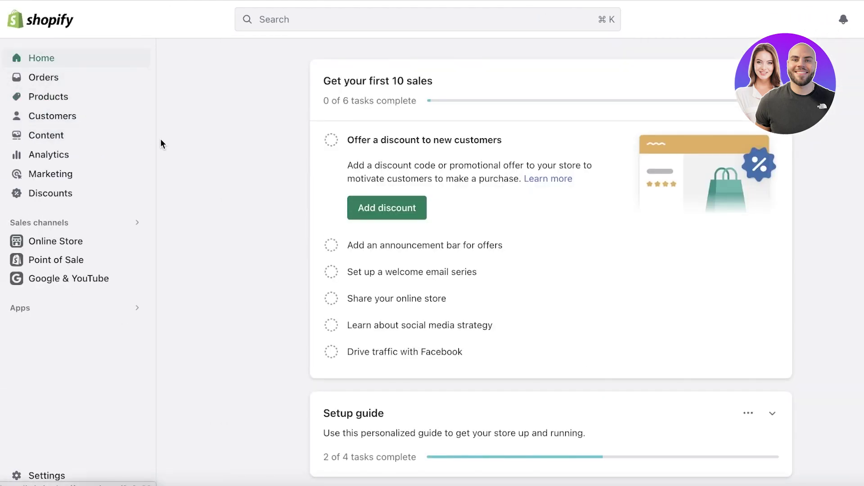
Create and save a new product titled "clutch formal bag"
{"action": "left_click", "coordinate": [41, 98]}
{"action": "left_click", "coordinate": [386, 160]}
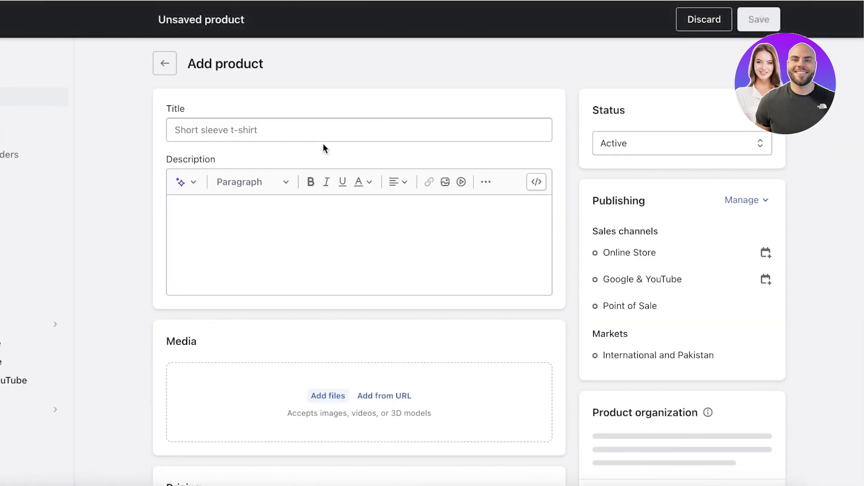
{"action": "left_click", "coordinate": [318, 135]}
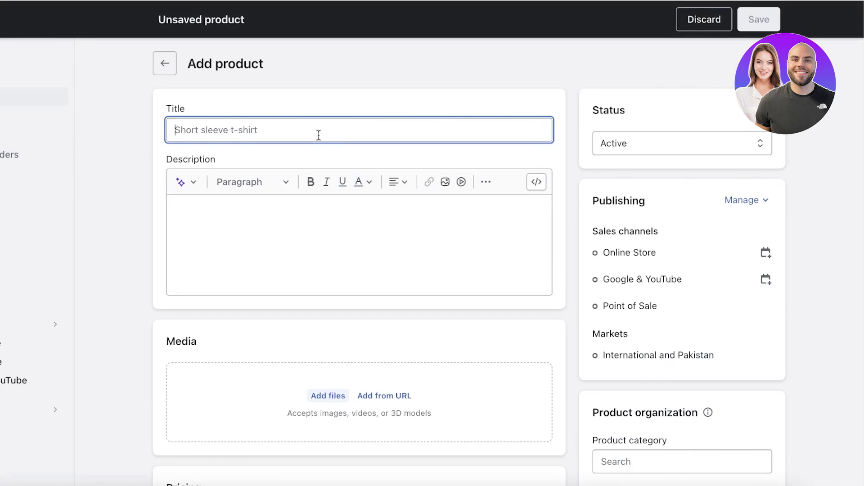
{"action": "type", "text": "clutch formal bag"}
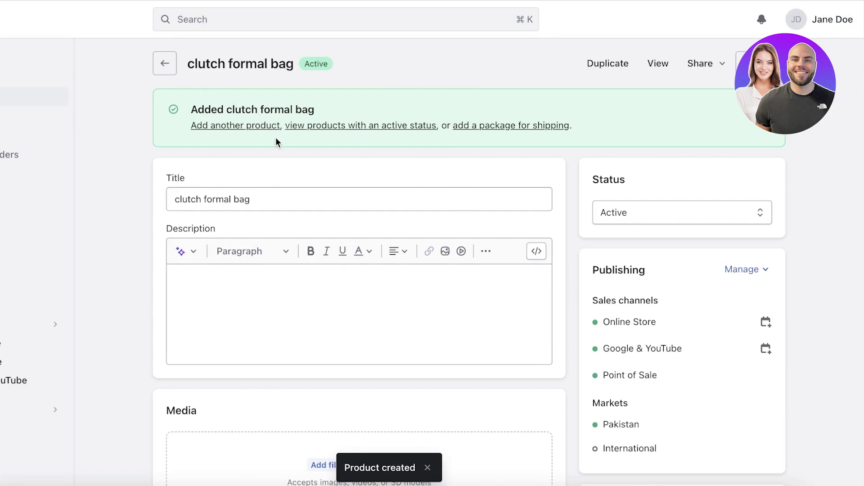
Create and save another product titled "High stiletto heels"
{"action": "left_click", "coordinate": [174, 63]}
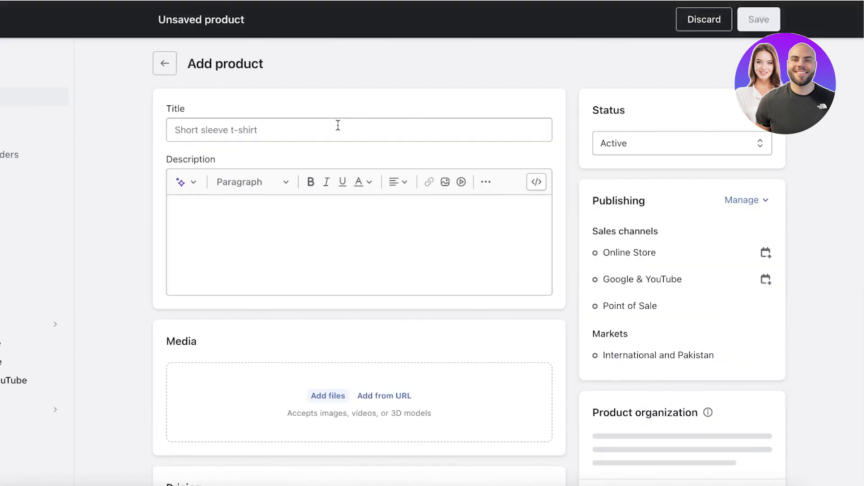
{"action": "left_click", "coordinate": [333, 130]}
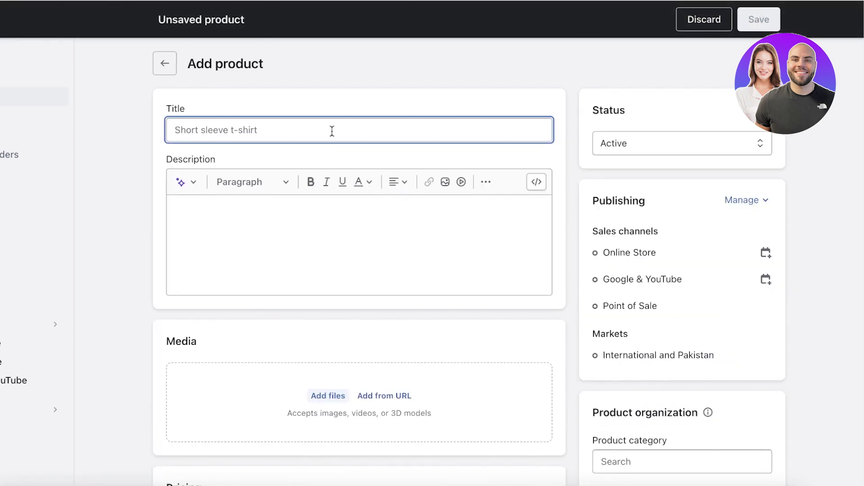
{"action": "type", "text": "High stiletto heels"}
{"action": "key", "text": "ctrl+s"}
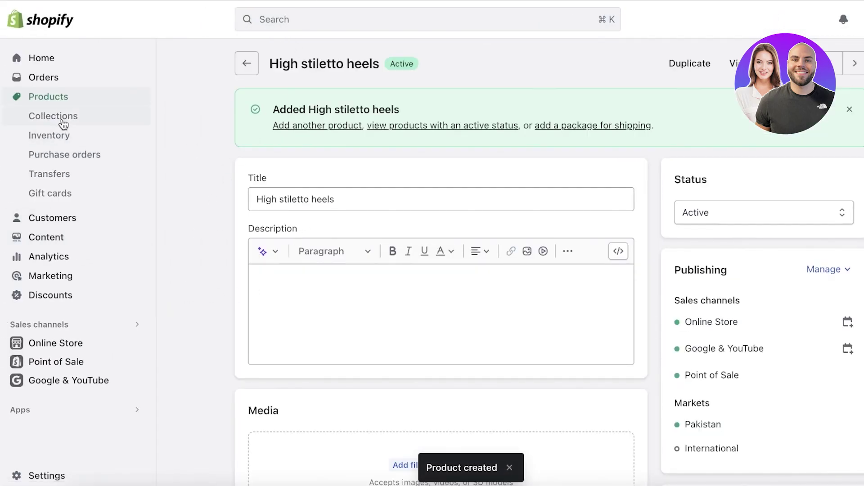
Check the product list, and look through the online store's current and available themes
{"action": "left_click", "coordinate": [58, 103]}
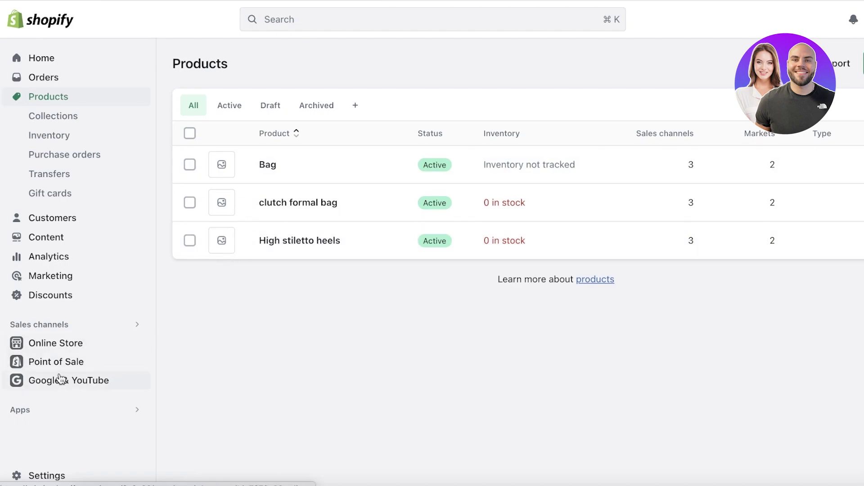
{"action": "left_click", "coordinate": [50, 345]}
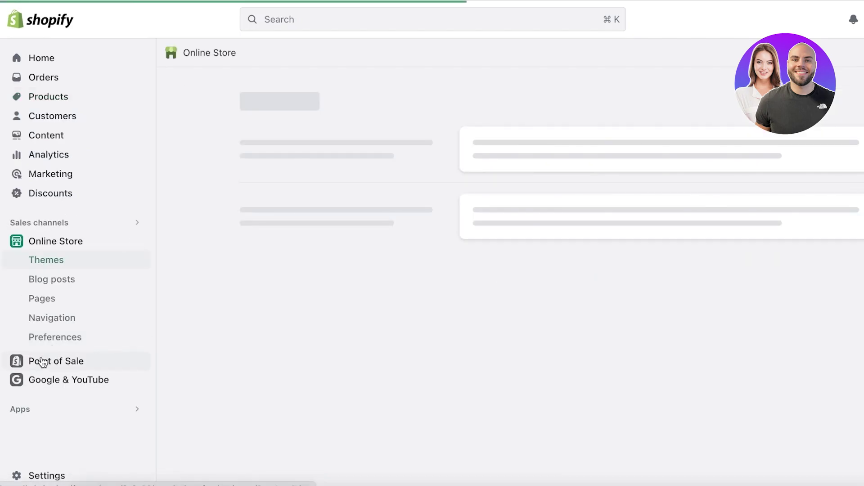
{"action": "scroll", "coordinate": [279, 206], "scroll_direction": "down", "scroll_amount": 2}
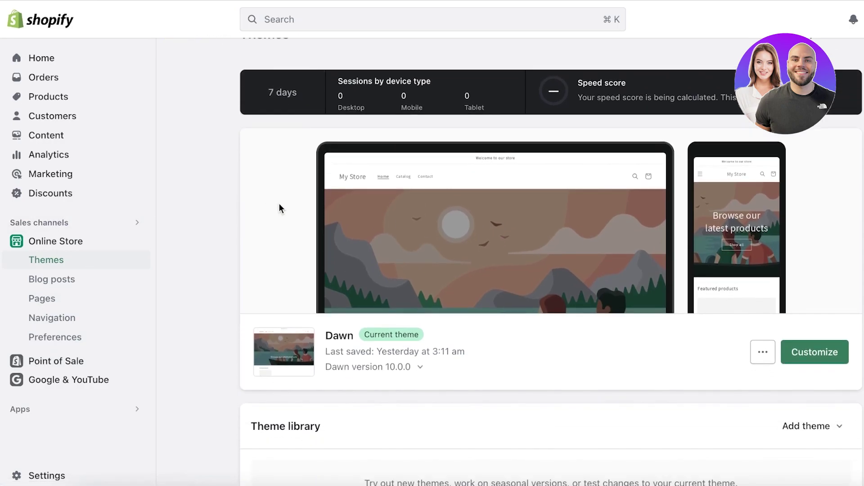
{"action": "scroll", "coordinate": [284, 211], "scroll_direction": "down", "scroll_amount": 10}
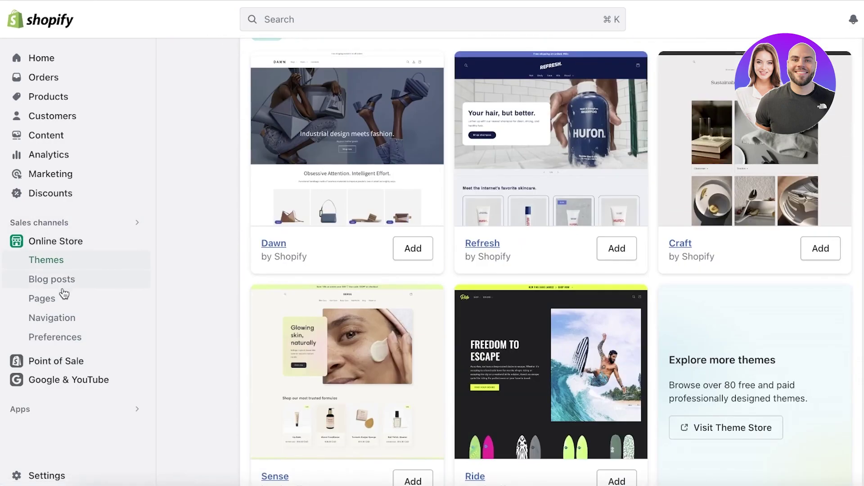
Add an online store page titled "Footwear" with the content "Footwear by Durden Inc"
{"action": "left_click", "coordinate": [64, 298]}
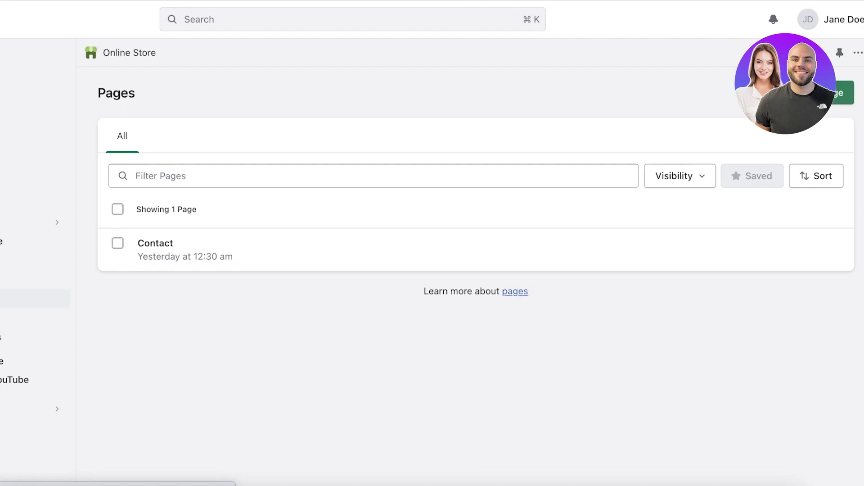
{"action": "left_click", "coordinate": [836, 92]}
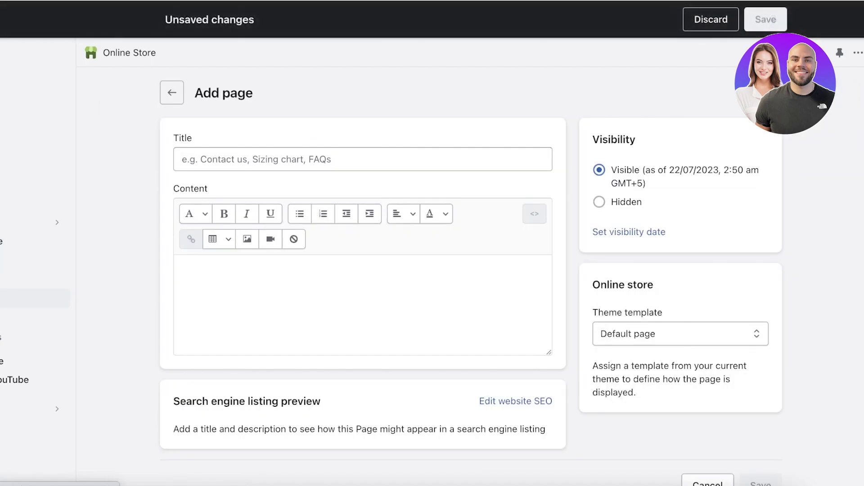
{"action": "left_click", "coordinate": [388, 162]}
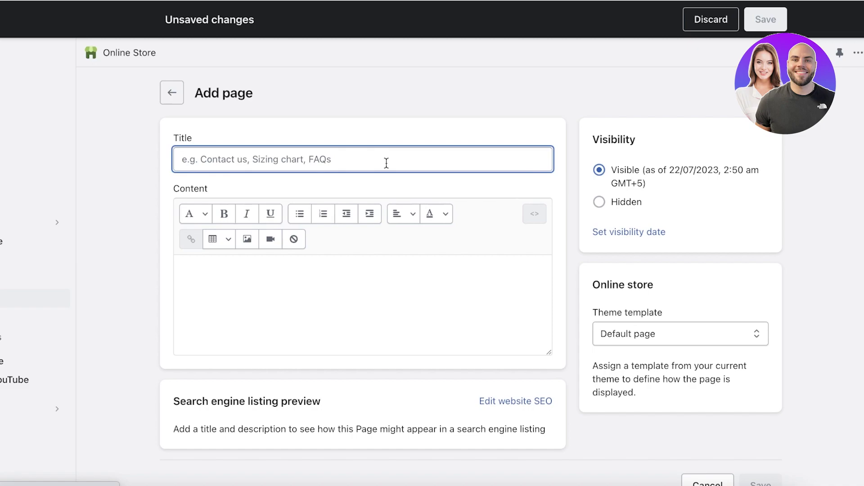
{"action": "type", "text": "Footwear"}
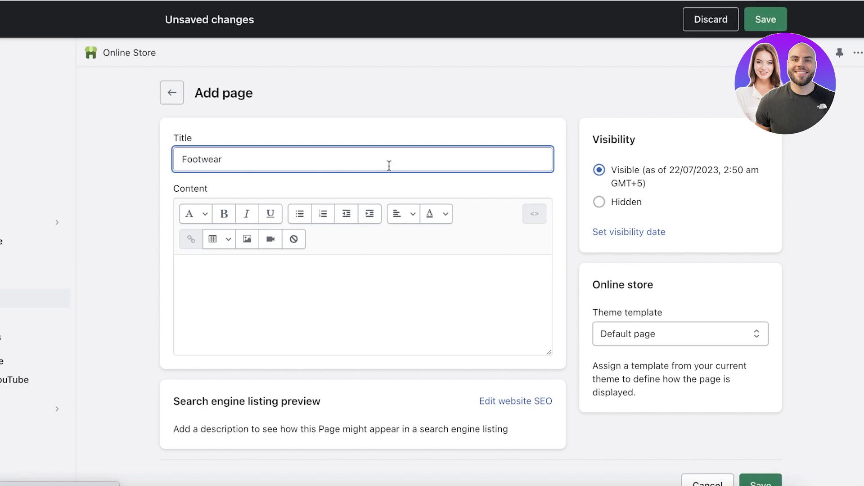
{"action": "left_click", "coordinate": [392, 287]}
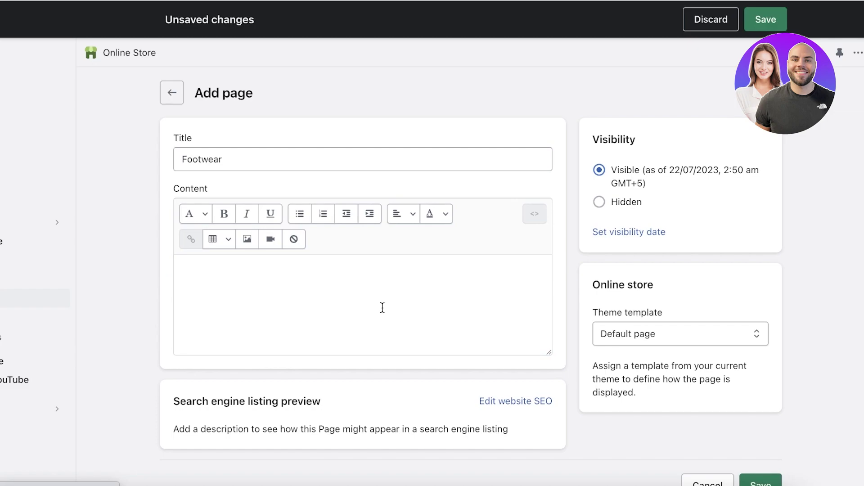
{"action": "type", "text": "Footwear by Durden Inc"}
{"action": "scroll", "coordinate": [340, 298], "scroll_direction": "down", "scroll_amount": 2}
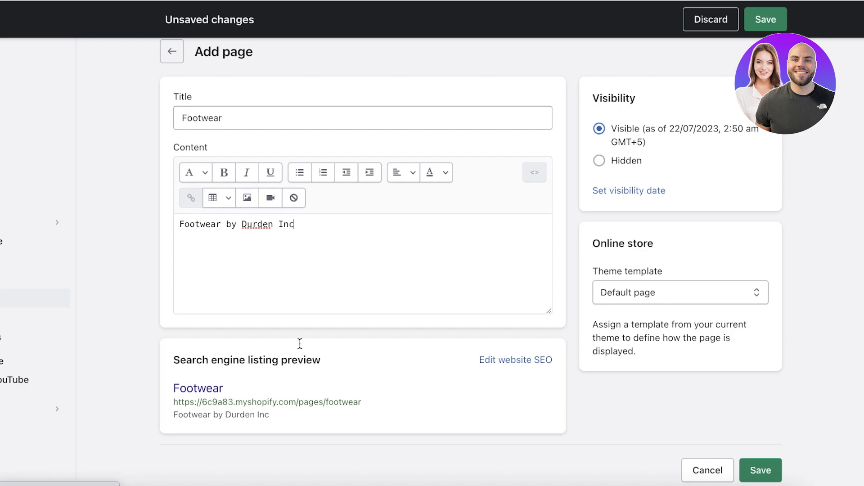
Keep Default page as the Footwear page's theme template and save the page
{"action": "left_click", "coordinate": [696, 297]}
{"action": "left_click", "coordinate": [698, 293]}
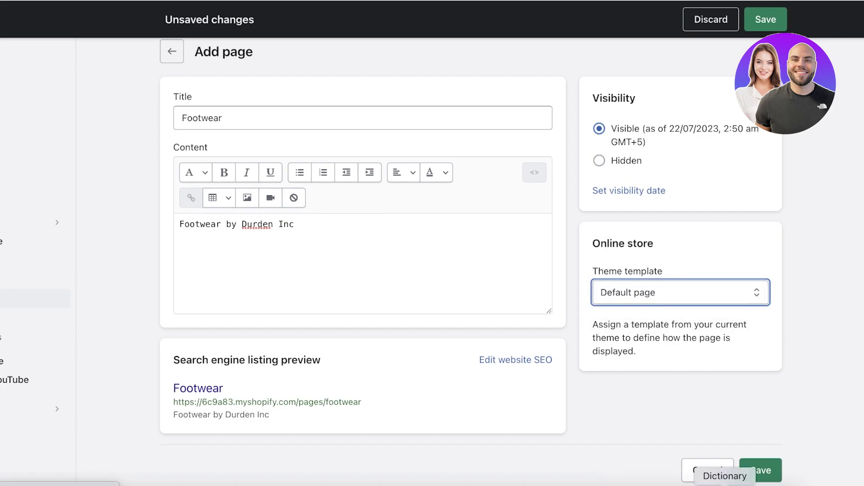
{"action": "left_click", "coordinate": [761, 470]}
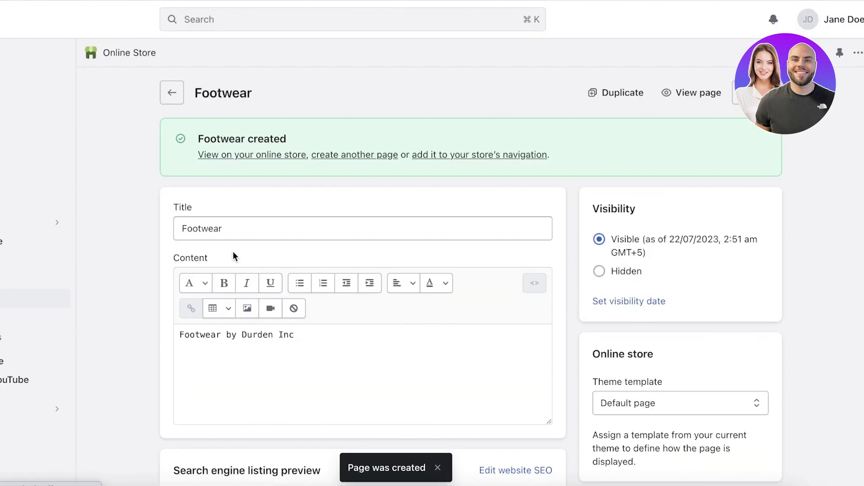
Create and save another page titled "Bags" with the content "Bags by Durden"
{"action": "double_click", "coordinate": [260, 225]}
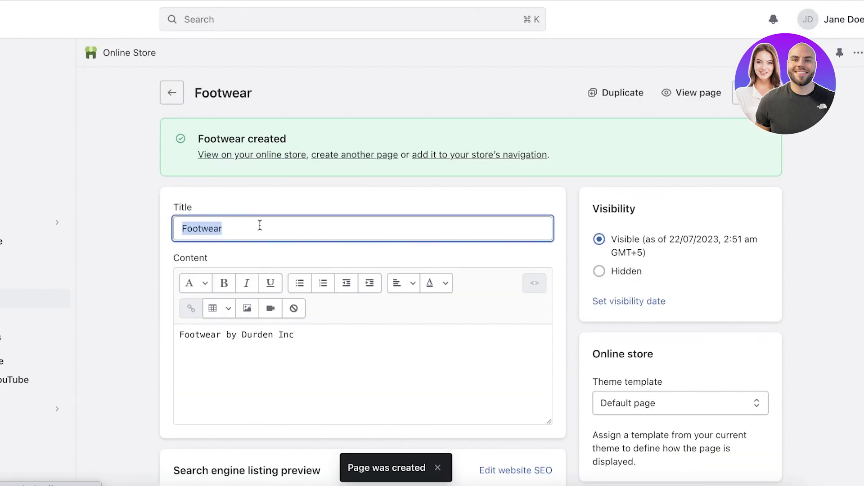
{"action": "left_click", "coordinate": [319, 156]}
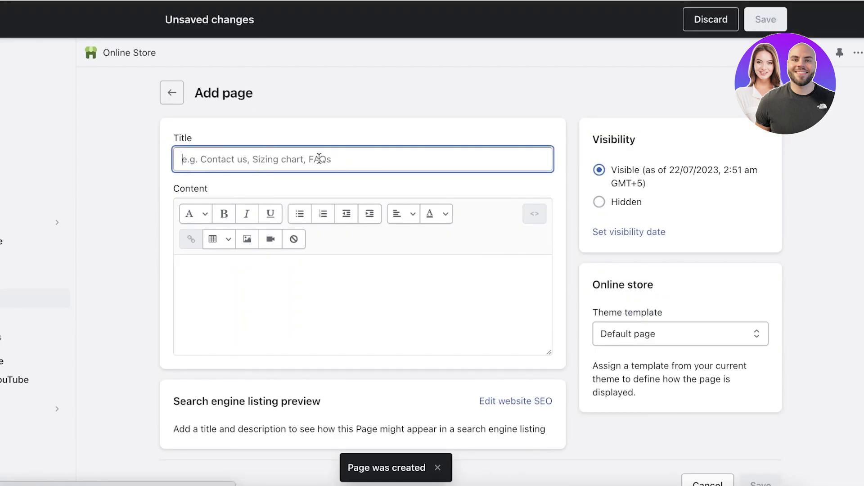
{"action": "type", "text": "B"}
{"action": "left_click", "coordinate": [765, 19]}
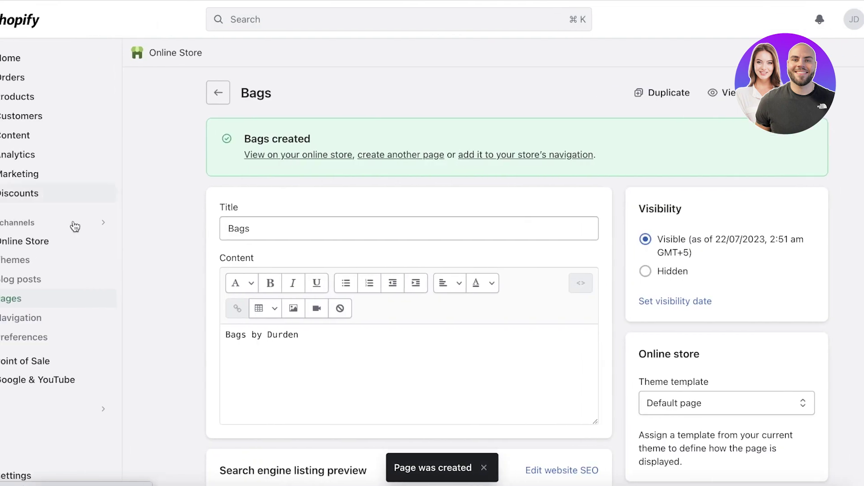
Open the online store's navigation settings and check the header menu on the live storefront
{"action": "left_click", "coordinate": [54, 303]}
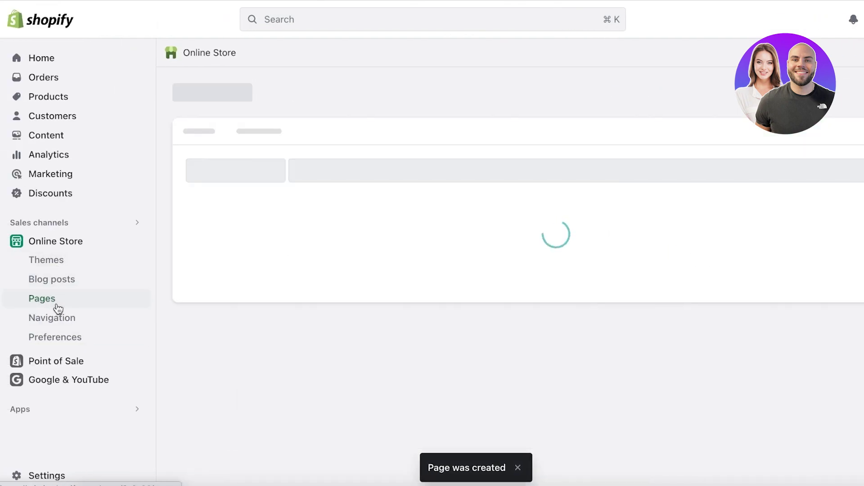
{"action": "left_click", "coordinate": [54, 324]}
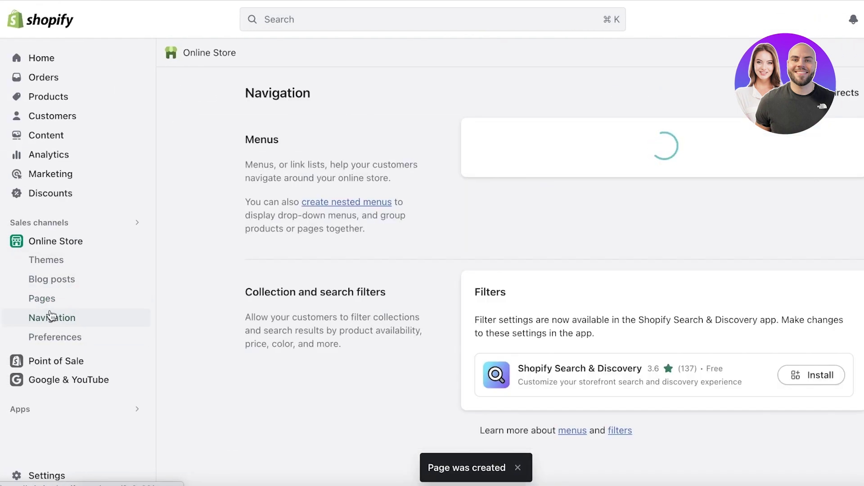
{"action": "left_click", "coordinate": [136, 241]}
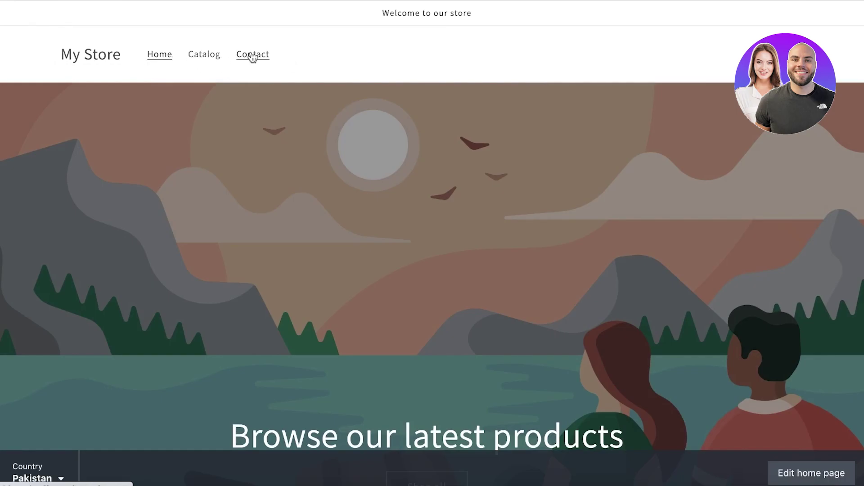
{"action": "key", "text": "ctrl+w"}
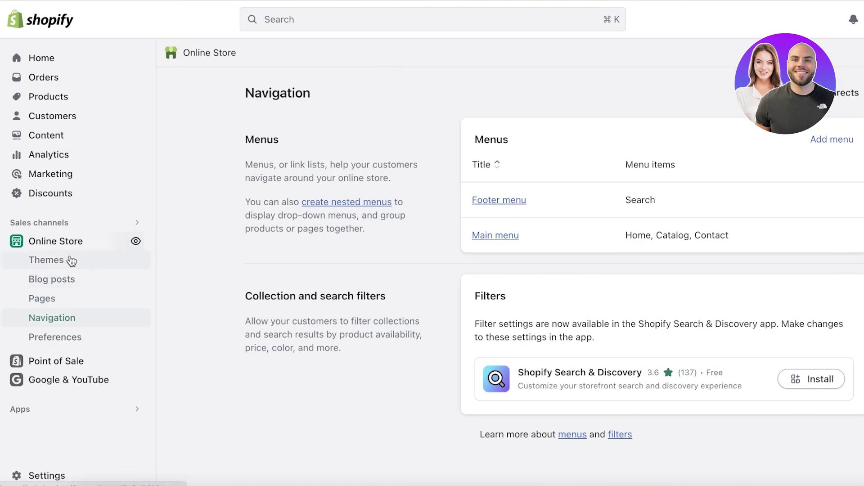
Open the store's Main menu for editing from the navigation settings
{"action": "left_click", "coordinate": [66, 243]}
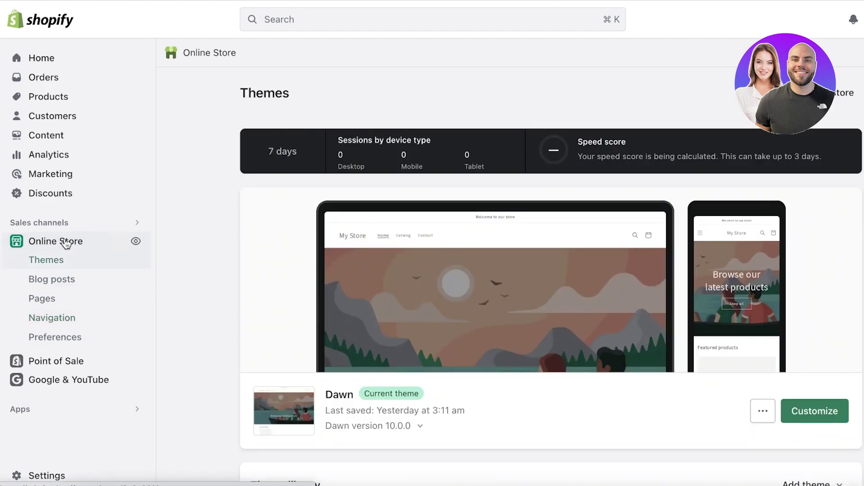
{"action": "left_click", "coordinate": [72, 316]}
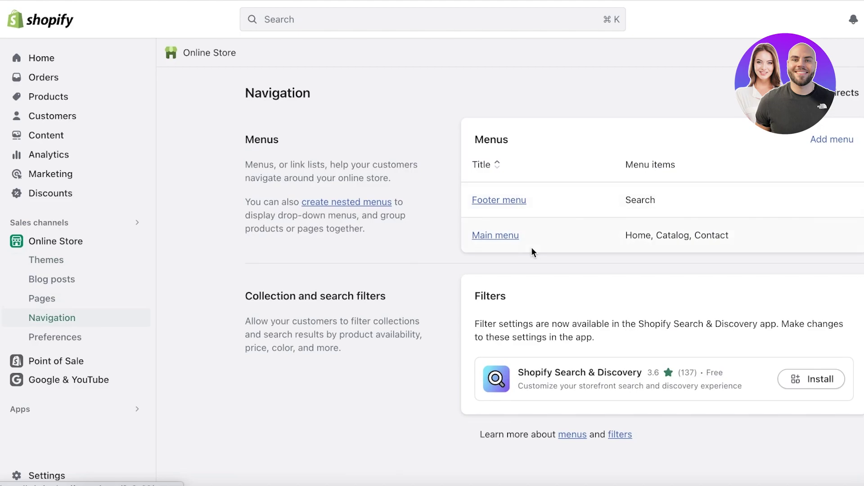
{"action": "left_click", "coordinate": [500, 236]}
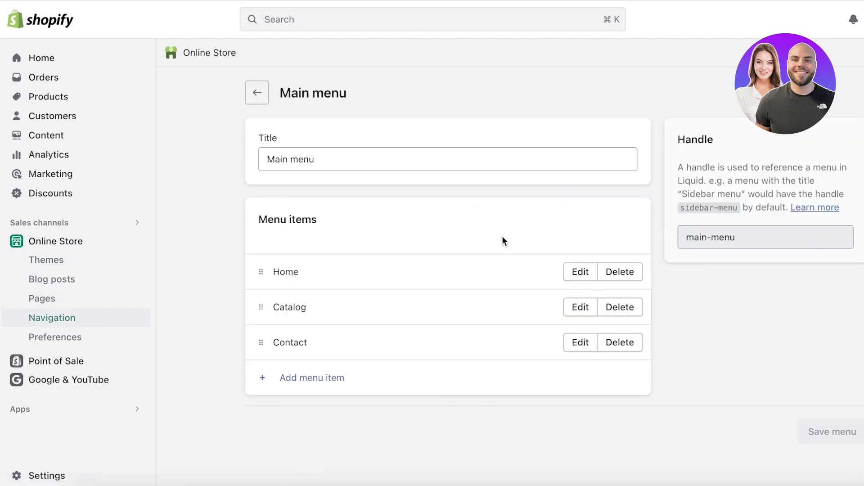
Add a menu item named "Bags" to the Main menu, linked to the Bags page
{"action": "left_click", "coordinate": [312, 379]}
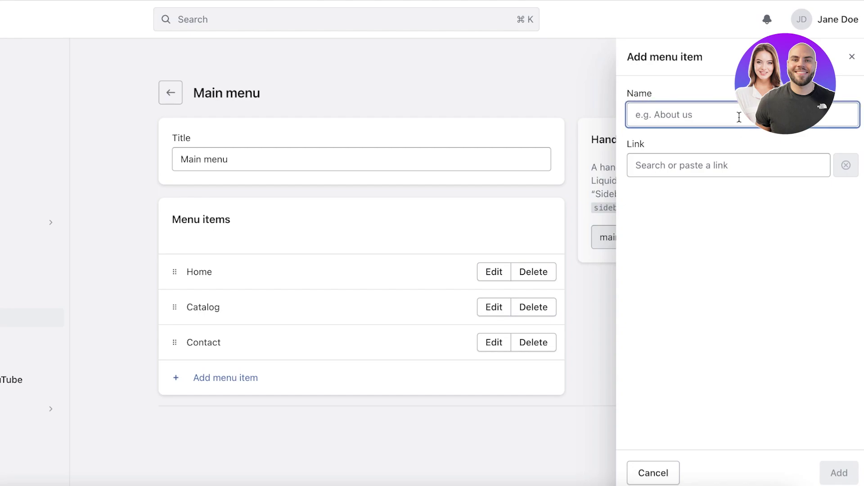
{"action": "type", "text": "Categories"}
{"action": "left_click", "coordinate": [711, 165]}
{"action": "left_click", "coordinate": [656, 258]}
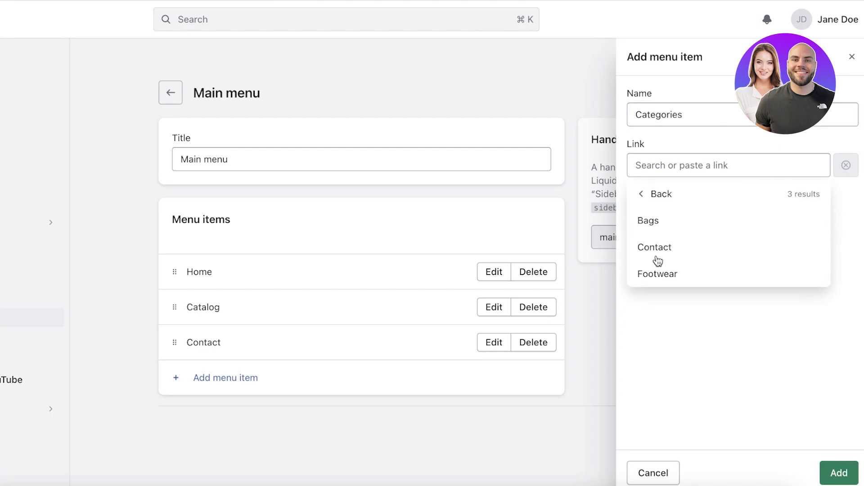
{"action": "left_click", "coordinate": [661, 221]}
{"action": "left_click", "coordinate": [701, 119]}
{"action": "double_click", "coordinate": [702, 120]}
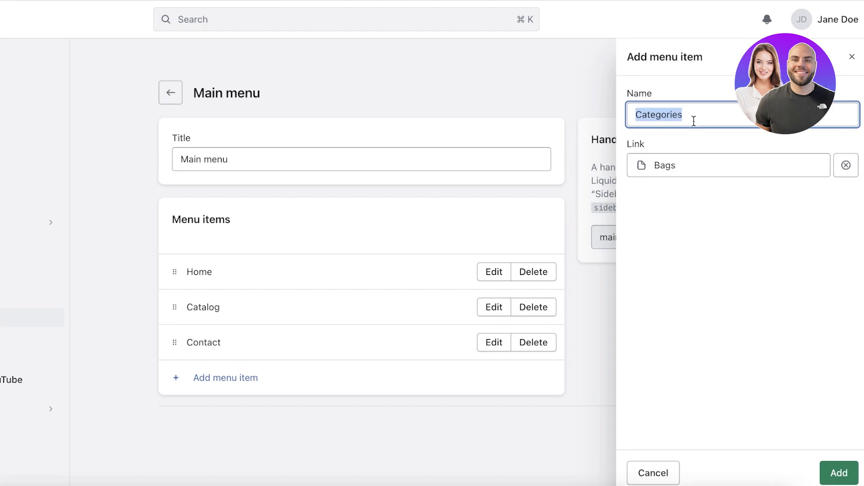
{"action": "type", "text": "Bags"}
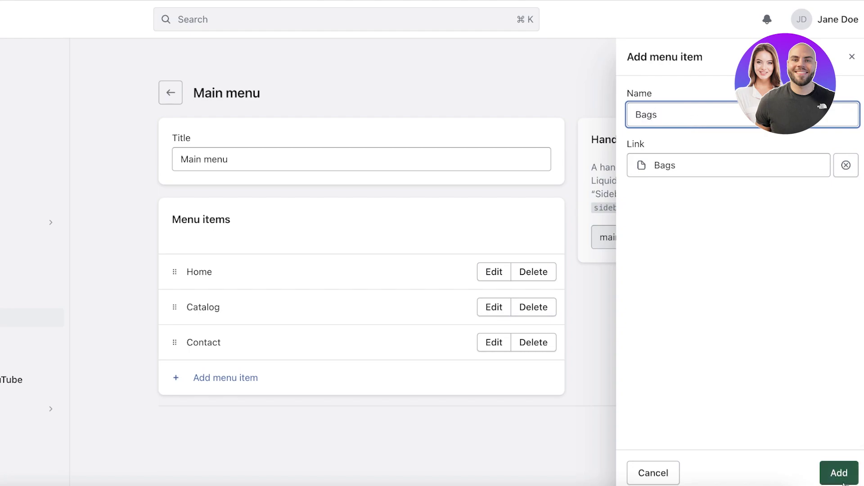
{"action": "left_click", "coordinate": [840, 478]}
Add a "Footwear" menu item linked to the Footwear page and save the Main menu
{"action": "left_click", "coordinate": [182, 411]}
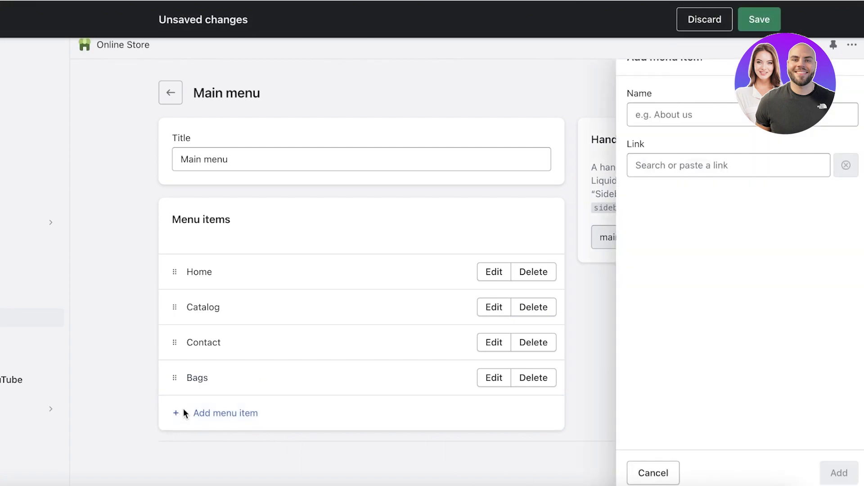
{"action": "left_click", "coordinate": [743, 163]}
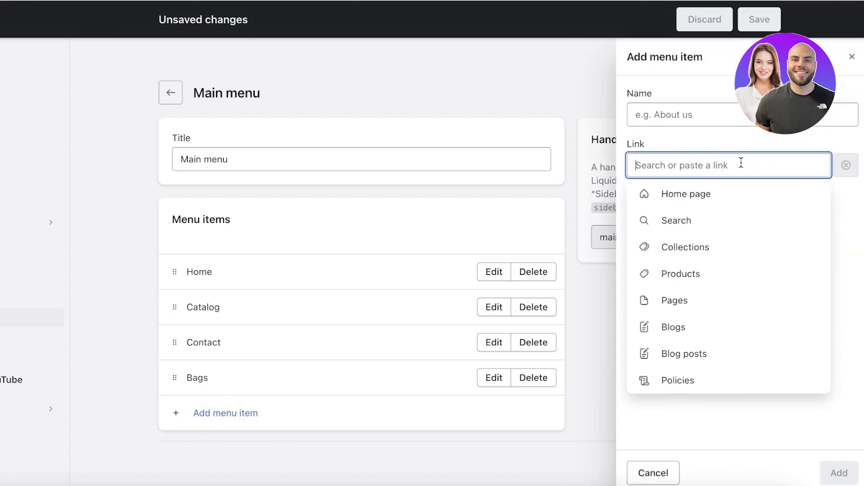
{"action": "left_click", "coordinate": [688, 299]}
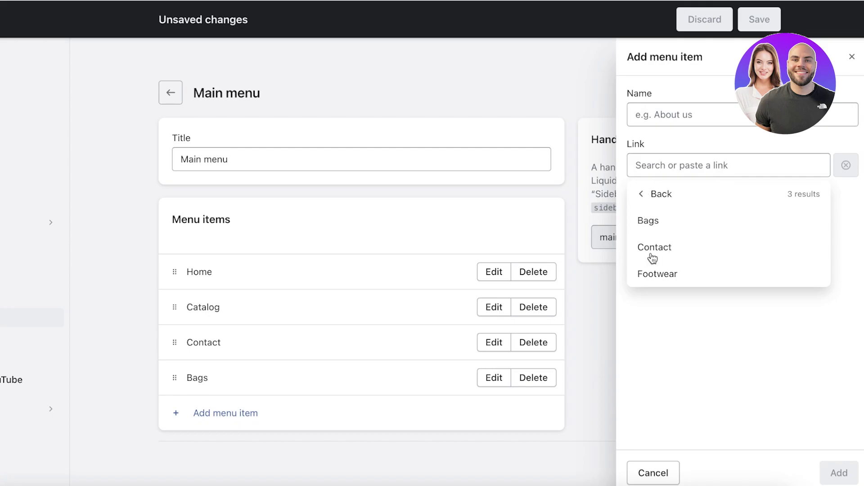
{"action": "left_click", "coordinate": [651, 276]}
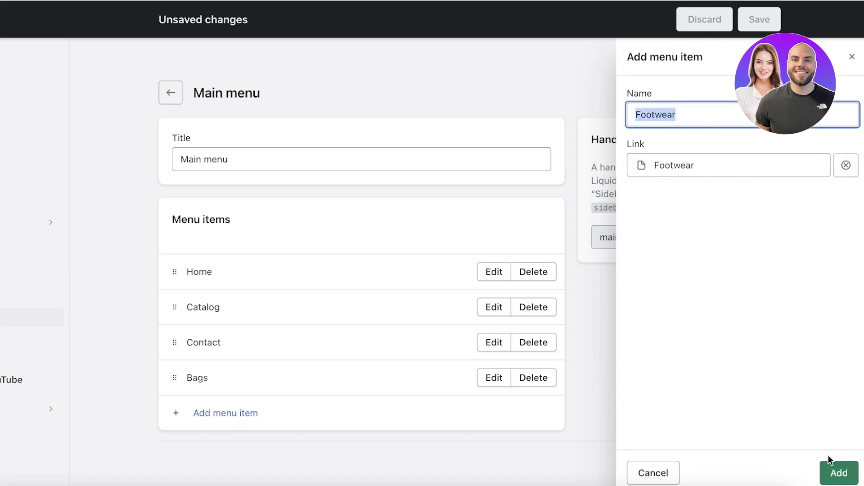
{"action": "left_click", "coordinate": [835, 471]}
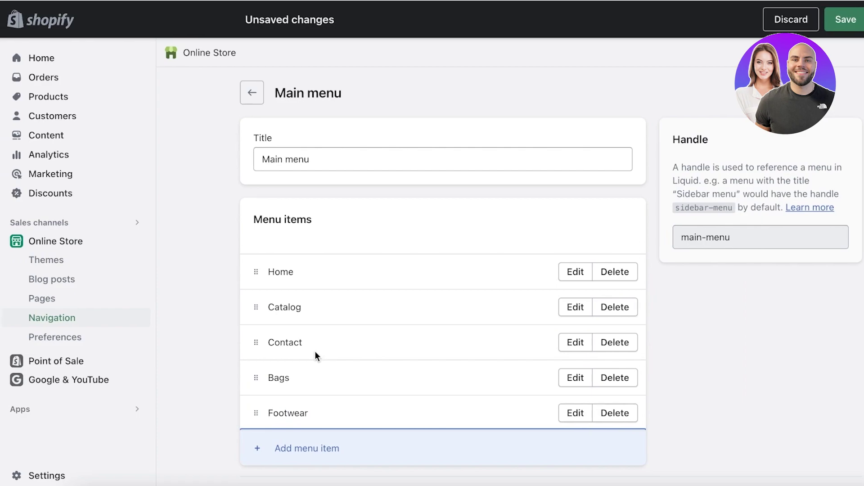
{"action": "left_click_drag", "start_coordinate": [265, 377], "coordinate": [183, 404]}
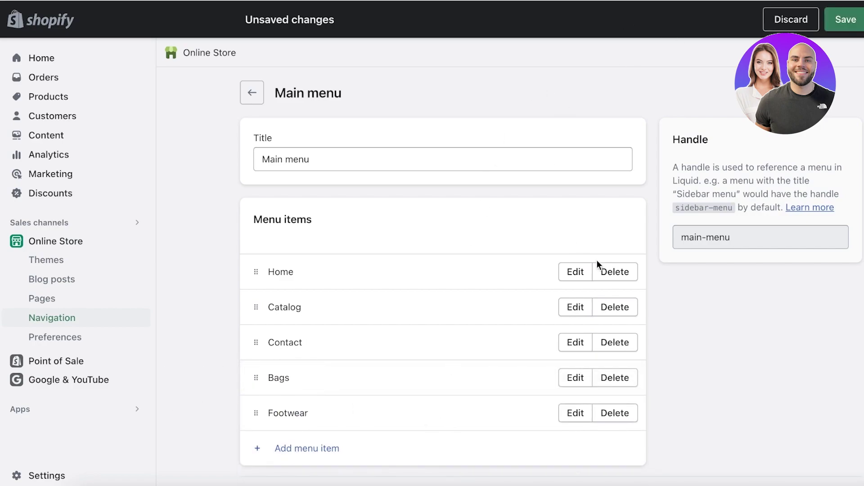
{"action": "scroll", "coordinate": [596, 260], "scroll_direction": "down", "scroll_amount": 1}
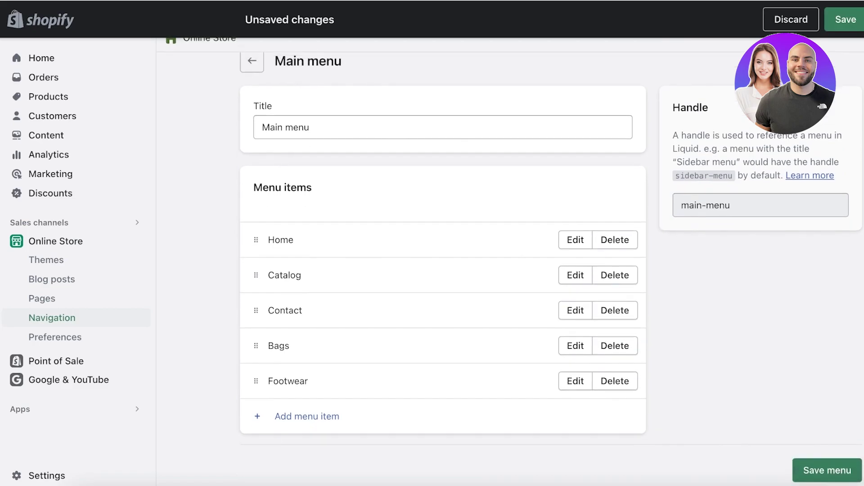
{"action": "left_click", "coordinate": [828, 26]}
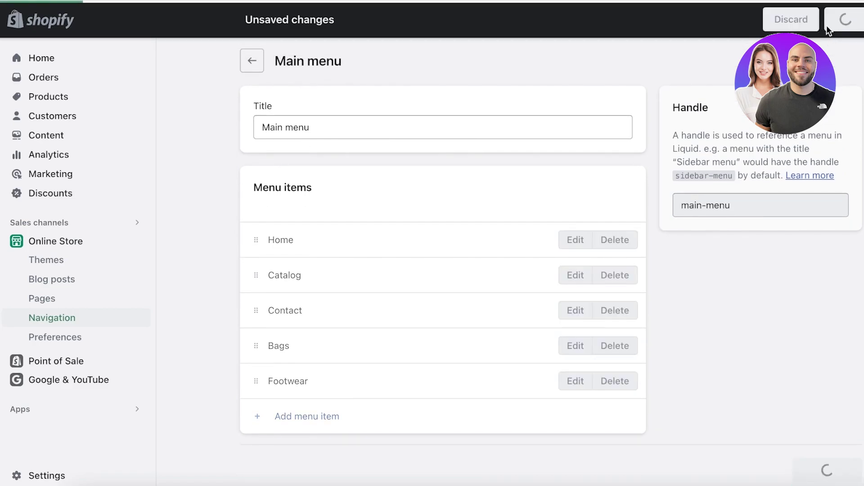
Open the Dawn theme for customization and preview the Default page template to check the updated header menu
{"action": "left_click", "coordinate": [95, 258]}
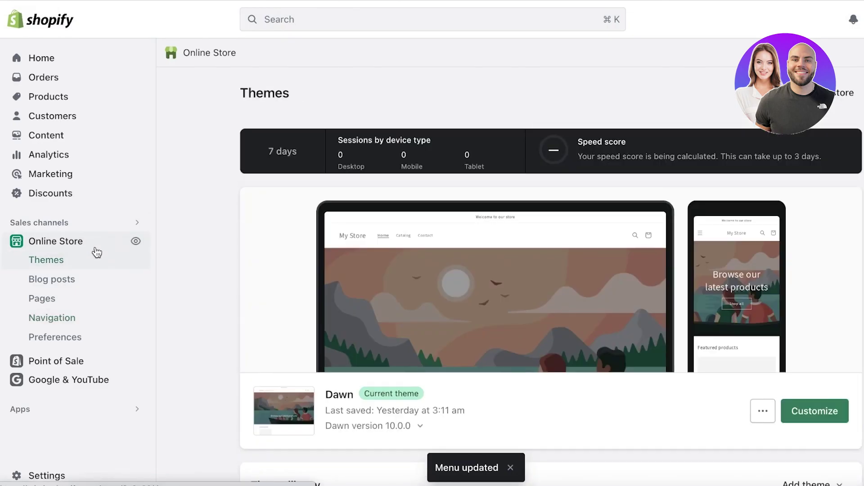
{"action": "left_click", "coordinate": [792, 411]}
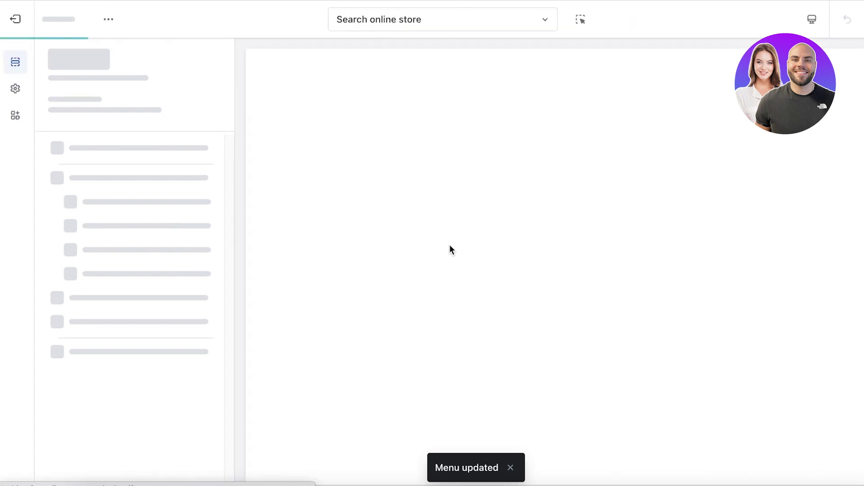
{"action": "left_click", "coordinate": [443, 27]}
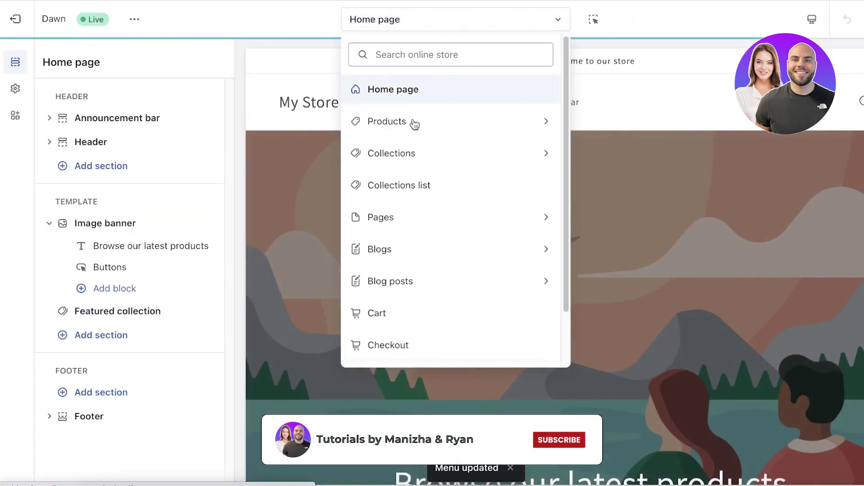
{"action": "left_click", "coordinate": [404, 215]}
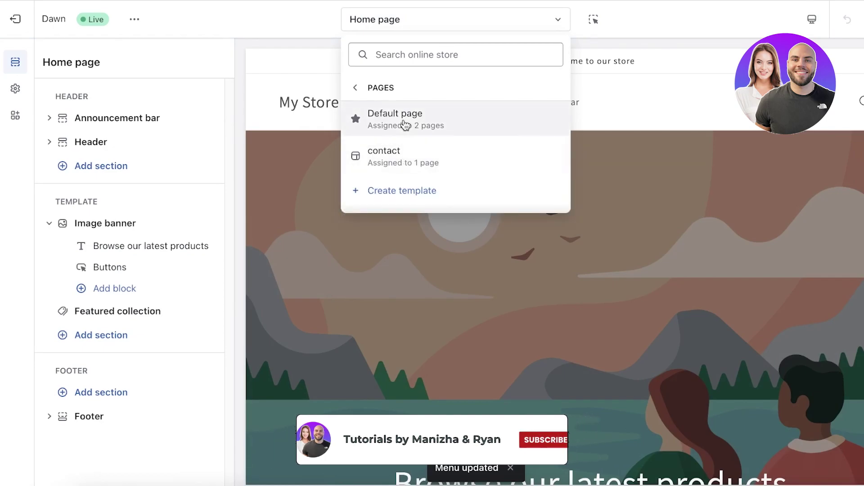
{"action": "left_click", "coordinate": [404, 125]}
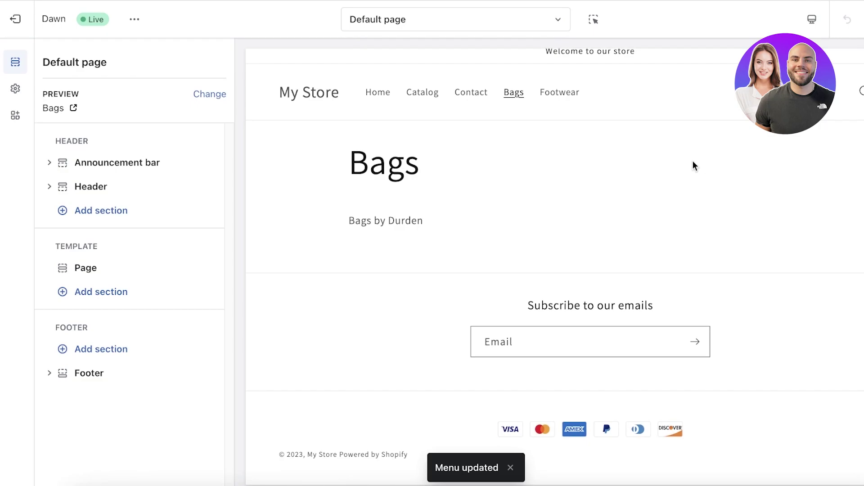
Add a Featured collection section to the Default page template
{"action": "left_click", "coordinate": [100, 293]}
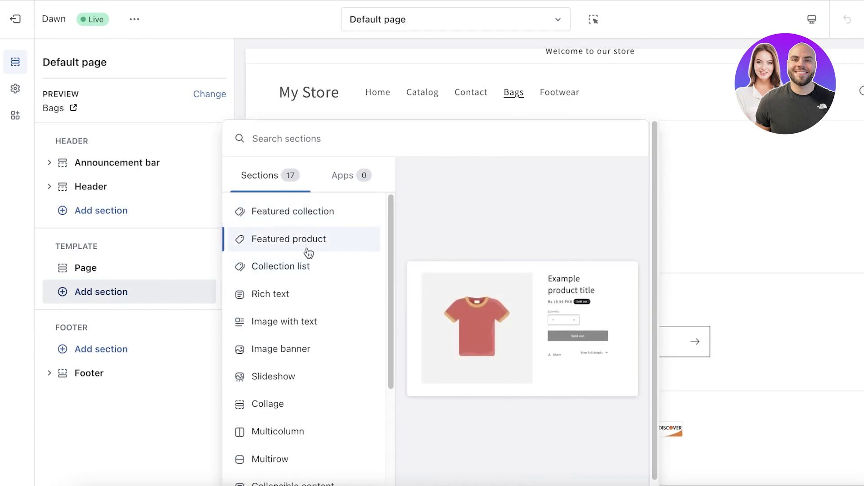
{"action": "scroll", "coordinate": [292, 451], "scroll_direction": "down", "scroll_amount": 4}
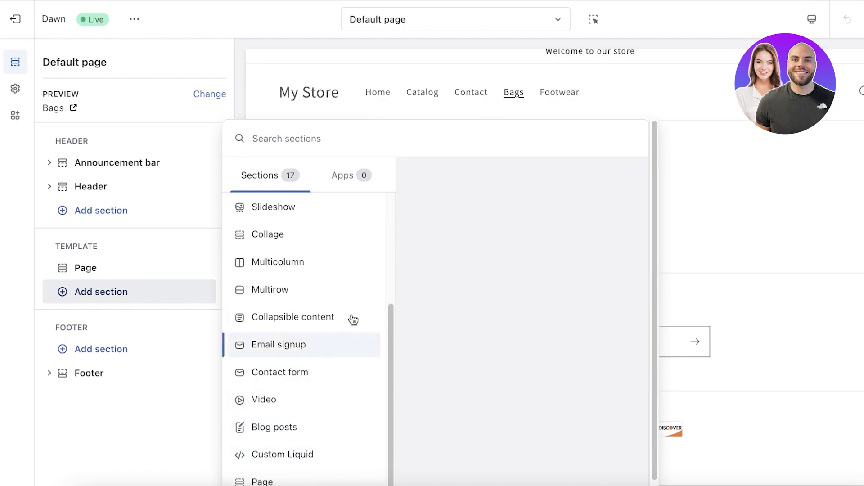
{"action": "scroll", "coordinate": [354, 320], "scroll_direction": "up", "scroll_amount": 4}
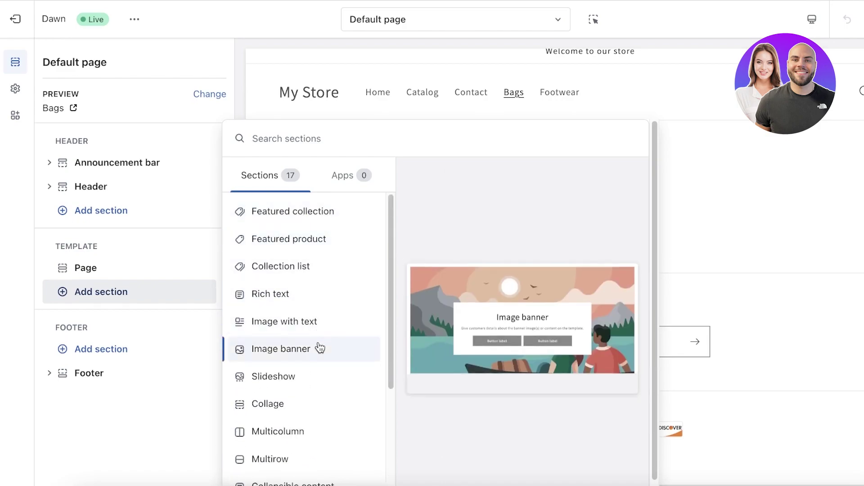
{"action": "scroll", "coordinate": [318, 348], "scroll_direction": "down", "scroll_amount": 4}
{"action": "scroll", "coordinate": [318, 316], "scroll_direction": "up", "scroll_amount": 4}
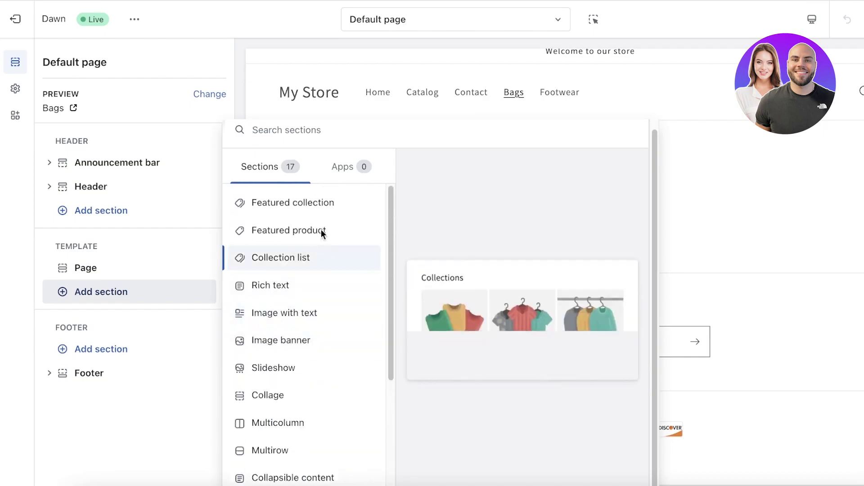
{"action": "left_click", "coordinate": [321, 201]}
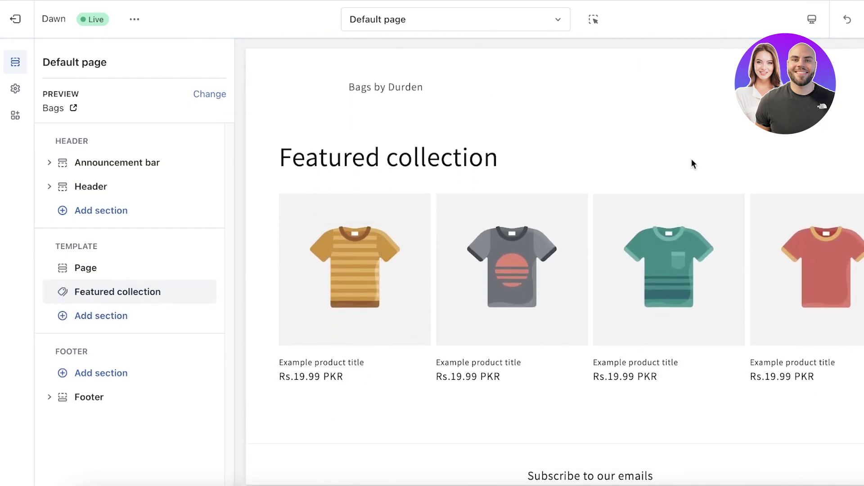
Look through the Featured collection section's settings and leave the theme editor without saving
{"action": "left_click", "coordinate": [112, 292]}
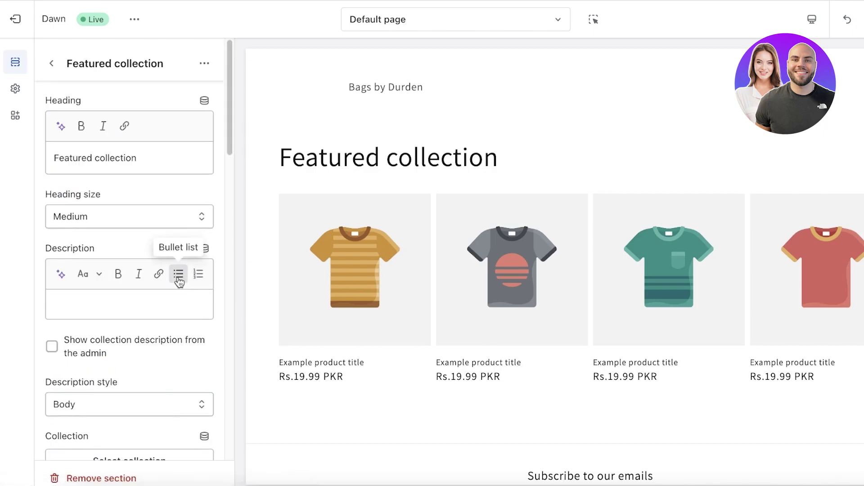
{"action": "scroll", "coordinate": [97, 332], "scroll_direction": "down", "scroll_amount": 10}
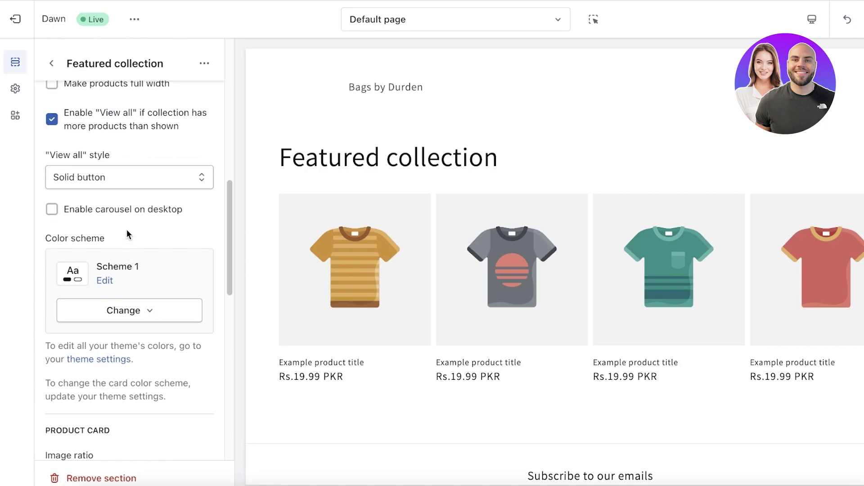
{"action": "left_click", "coordinate": [139, 176]}
{"action": "left_click", "coordinate": [156, 397]}
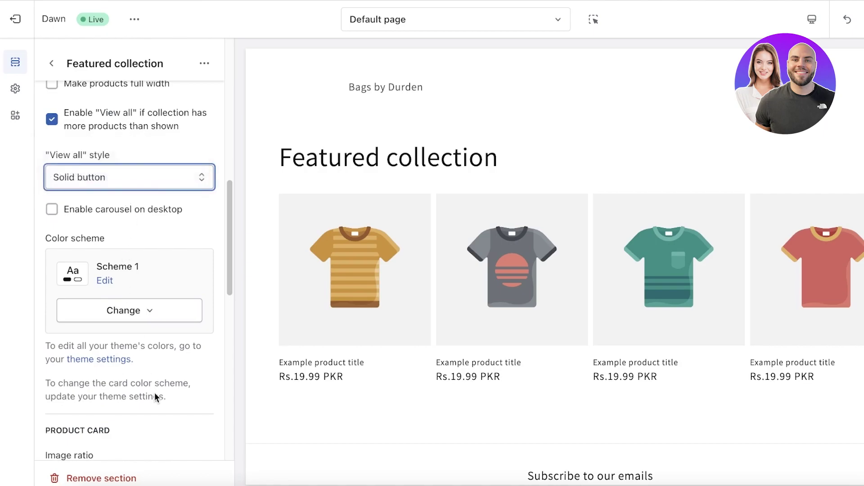
{"action": "scroll", "coordinate": [155, 394], "scroll_direction": "down", "scroll_amount": 13}
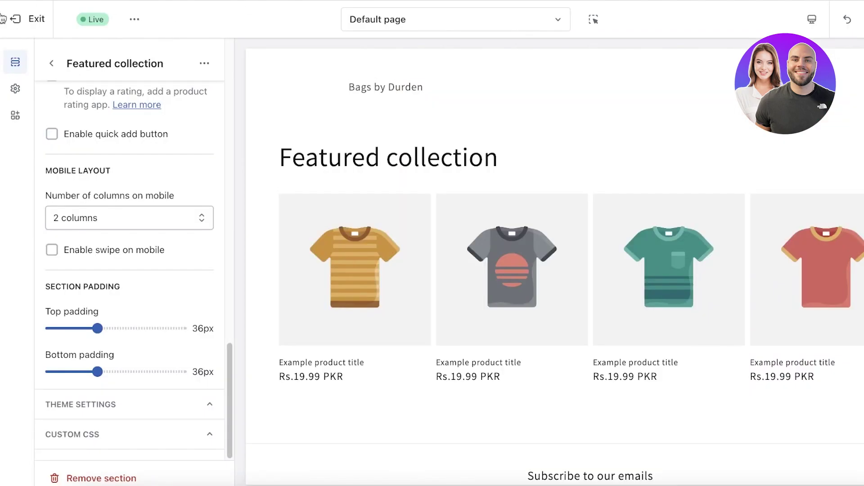
{"action": "left_click", "coordinate": [15, 19]}
{"action": "left_click", "coordinate": [633, 292]}
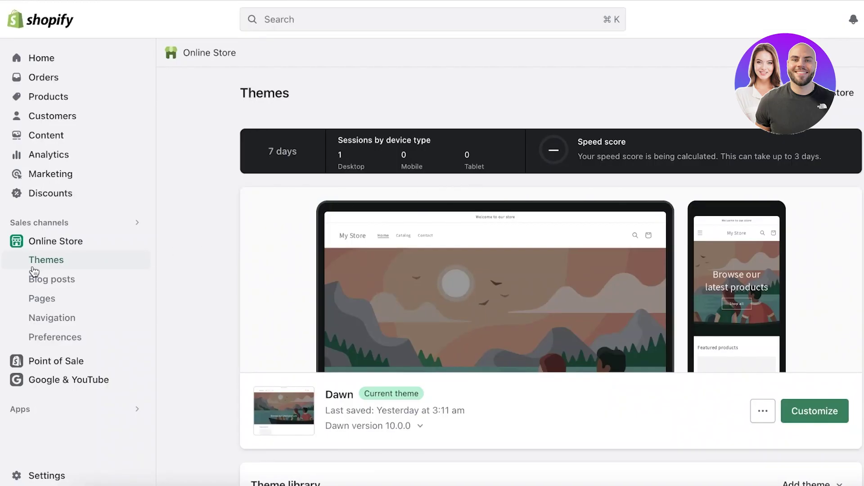
Look at the Bag product's details, and create and save a manual collection titled "Footwear"
{"action": "left_click", "coordinate": [51, 93]}
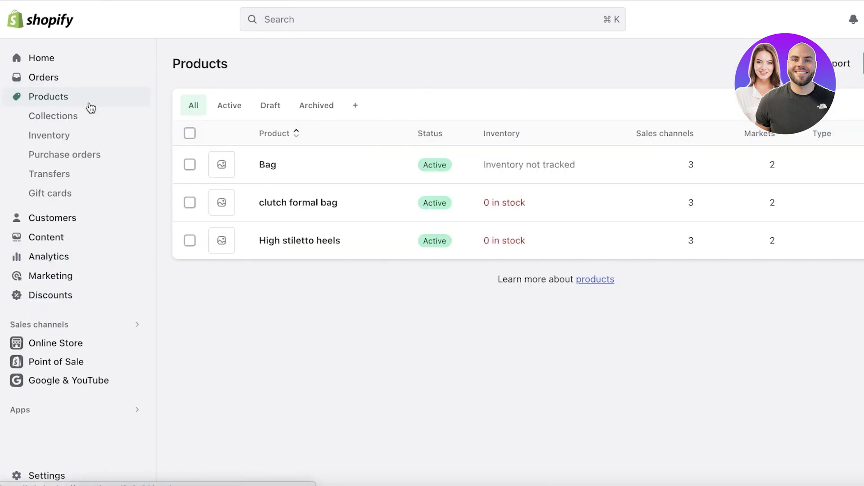
{"action": "left_click", "coordinate": [430, 172]}
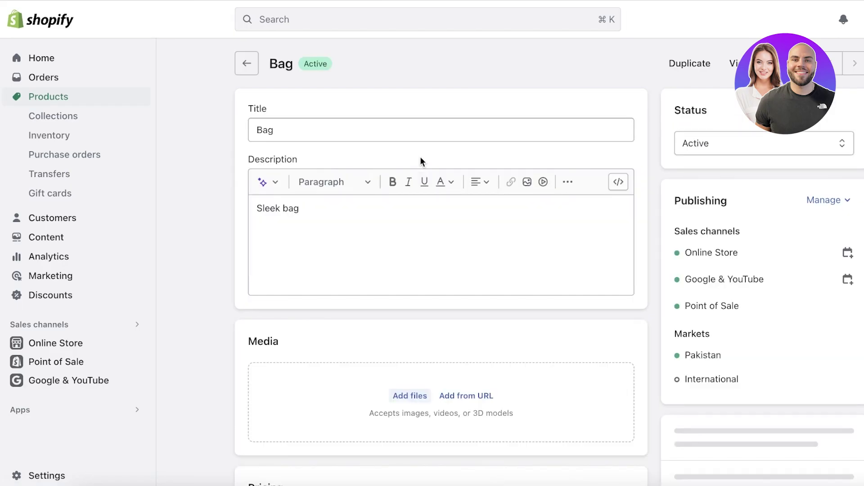
{"action": "left_click", "coordinate": [23, 118]}
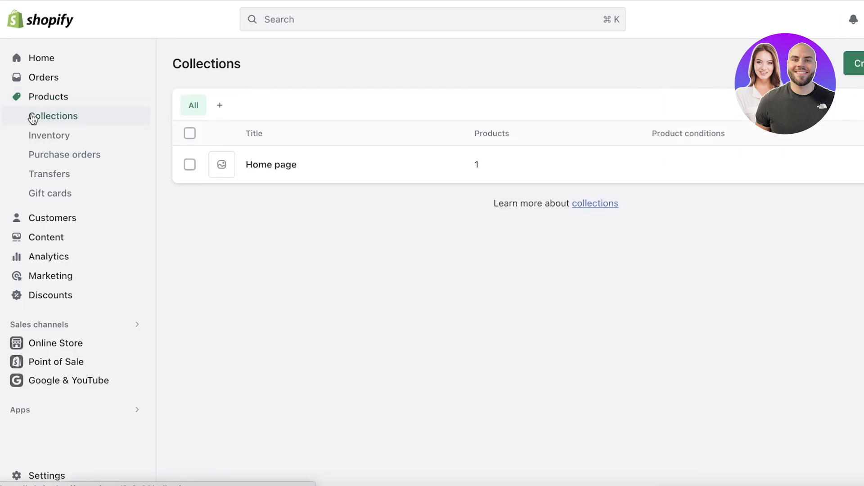
{"action": "left_click", "coordinate": [855, 64]}
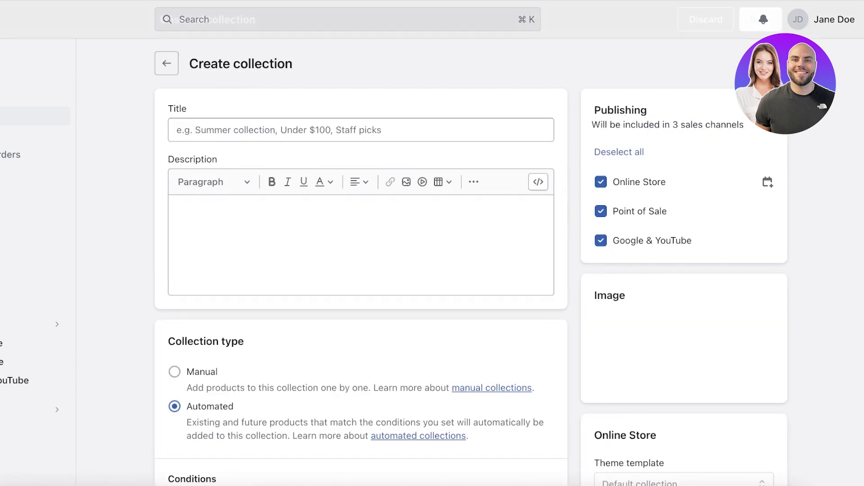
{"action": "left_click", "coordinate": [343, 138]}
{"action": "type", "text": "Footwear"}
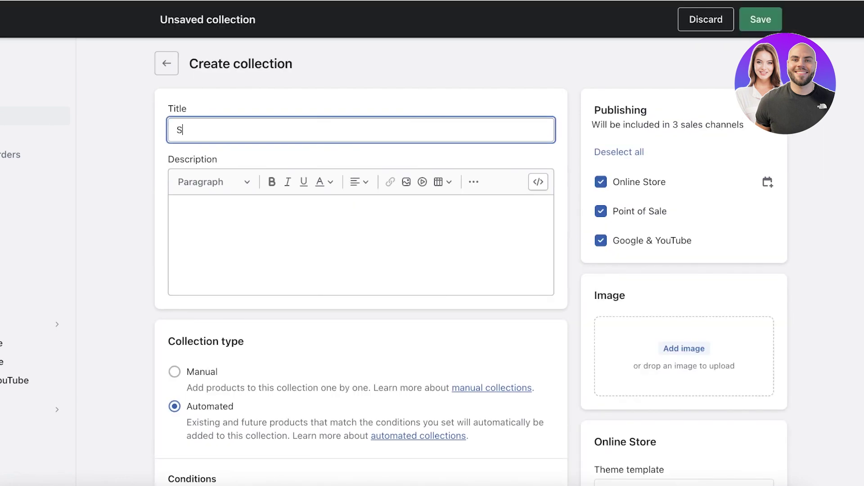
{"action": "scroll", "coordinate": [313, 216], "scroll_direction": "down", "scroll_amount": 4}
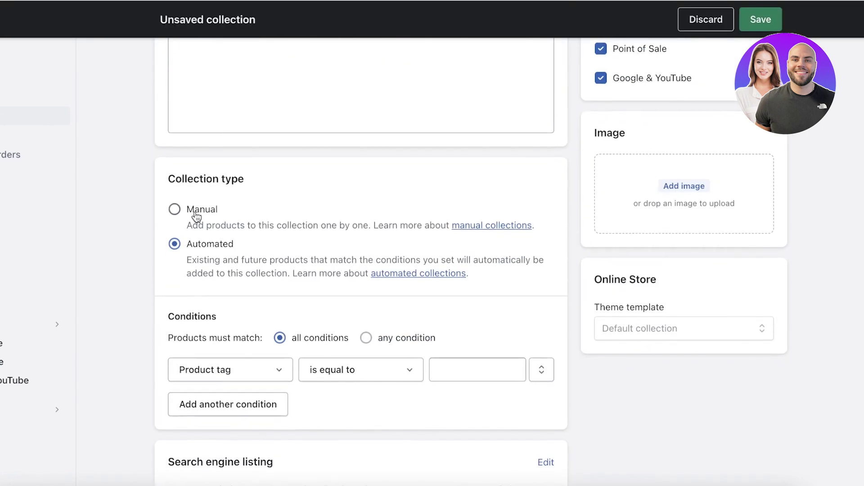
{"action": "left_click", "coordinate": [175, 210]}
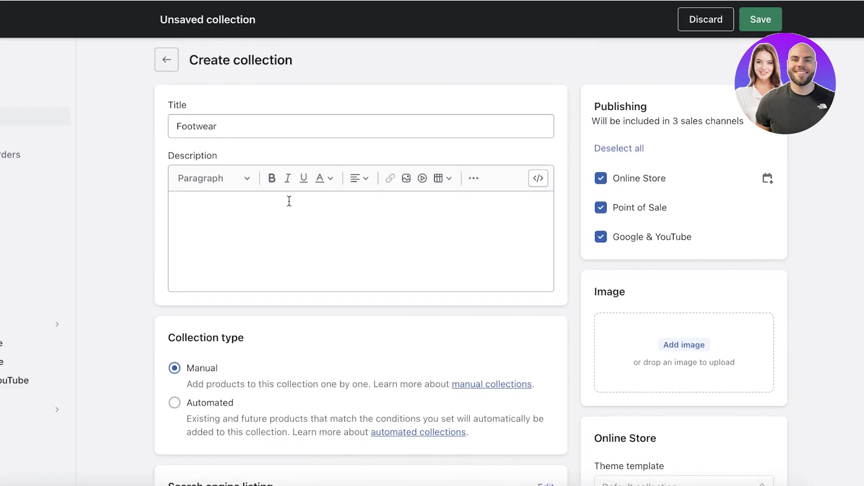
{"action": "left_click", "coordinate": [764, 469]}
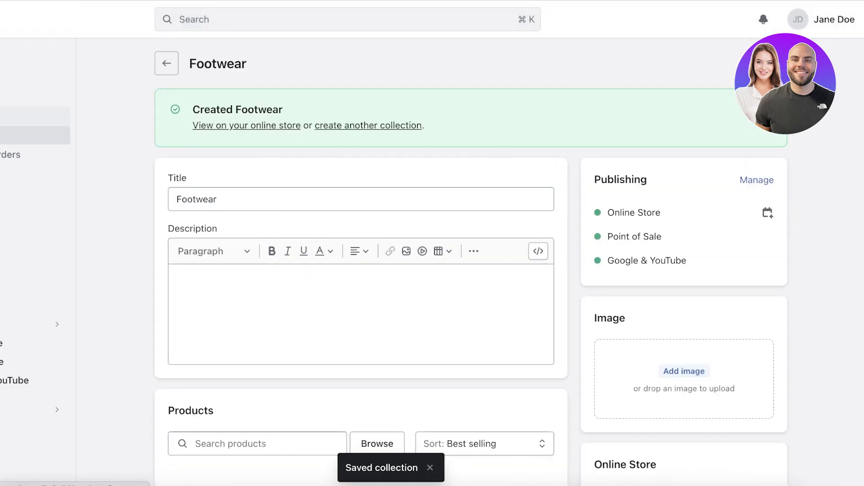
Add the High stiletto heels product to the Footwear collection from the product list and save the assignment
{"action": "left_click", "coordinate": [0, 135]}
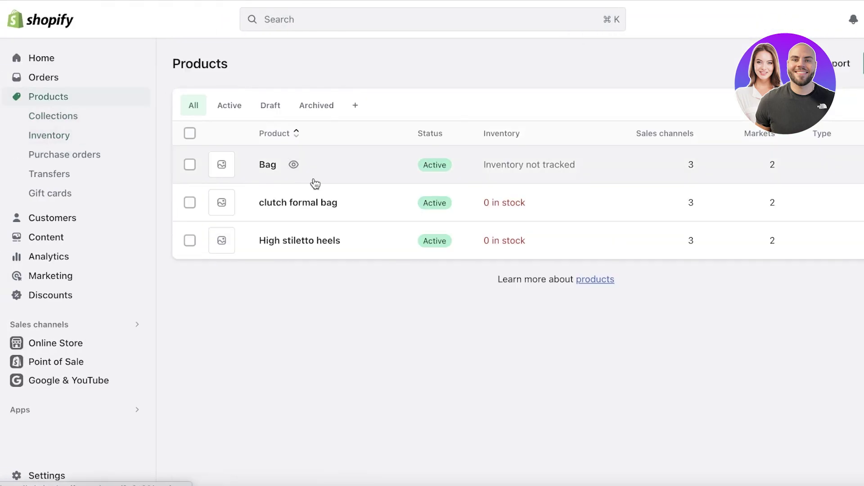
{"action": "left_click", "coordinate": [190, 240]}
{"action": "left_click", "coordinate": [664, 287]}
{"action": "left_click", "coordinate": [560, 219]}
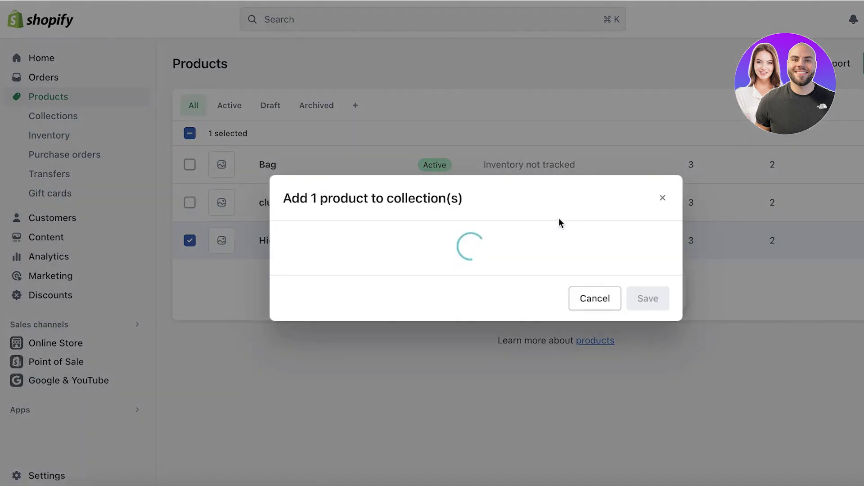
{"action": "left_click", "coordinate": [306, 260]}
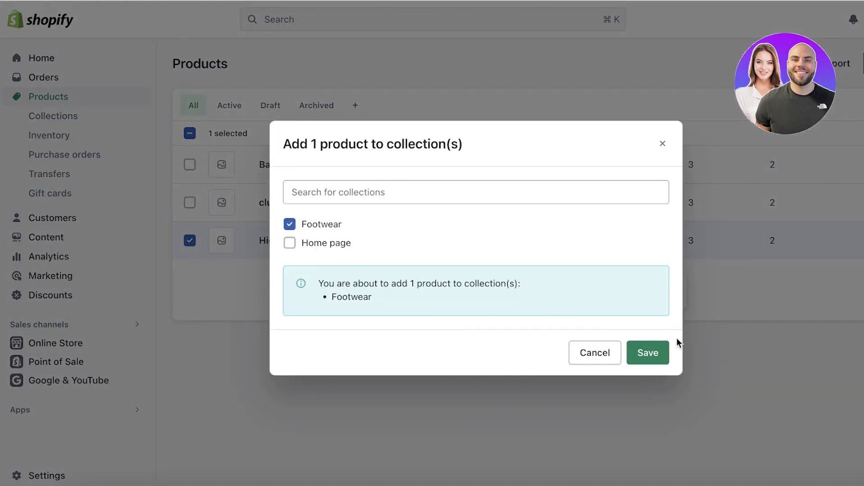
{"action": "left_click", "coordinate": [651, 353]}
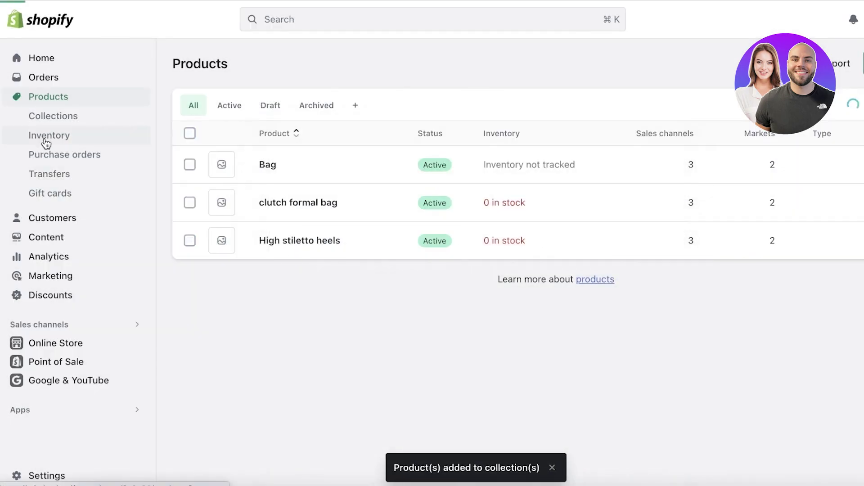
Create and save a manual collection titled "Bags"
{"action": "left_click", "coordinate": [51, 116]}
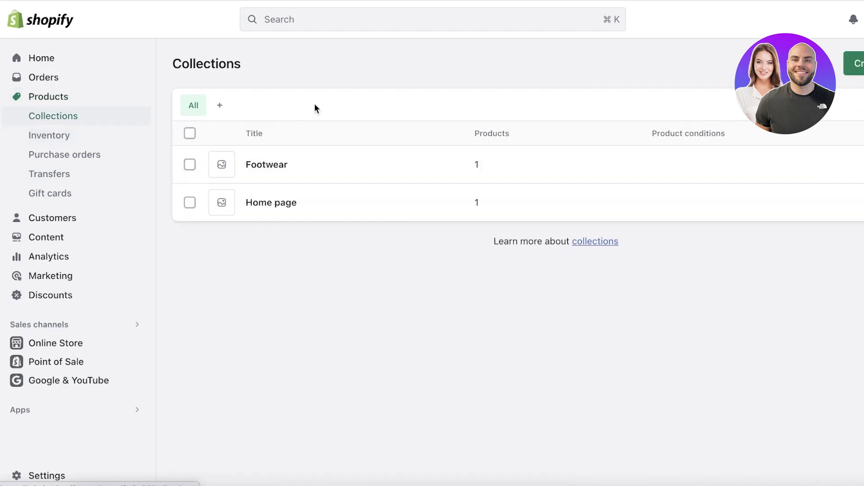
{"action": "left_click", "coordinate": [502, 153]}
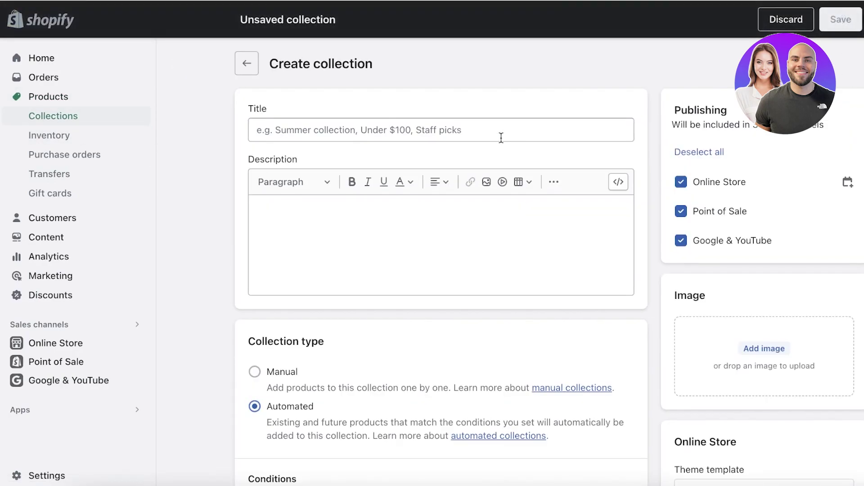
{"action": "left_click", "coordinate": [499, 135]}
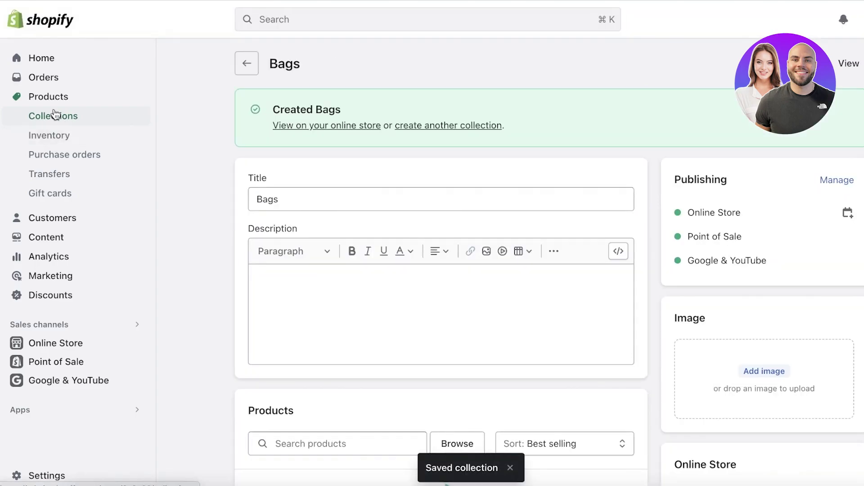
Add the Bag and clutch formal bag products to the Bags collection in one bulk action
{"action": "left_click", "coordinate": [50, 102]}
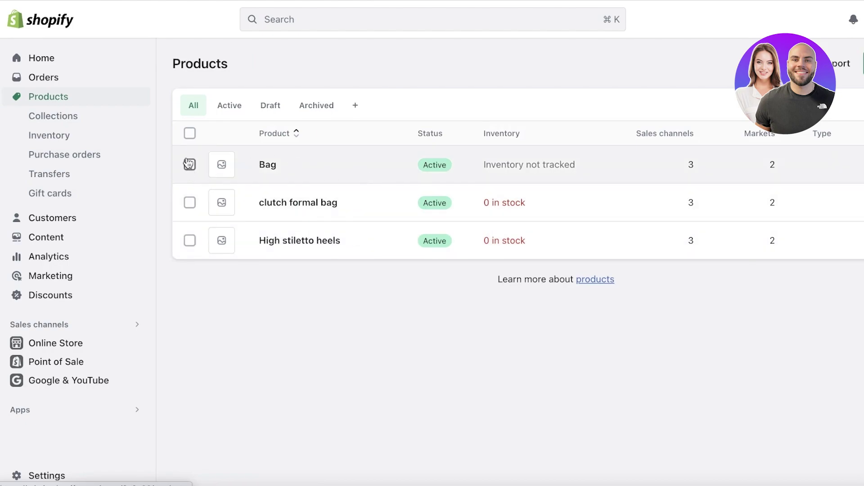
{"action": "left_click", "coordinate": [189, 164]}
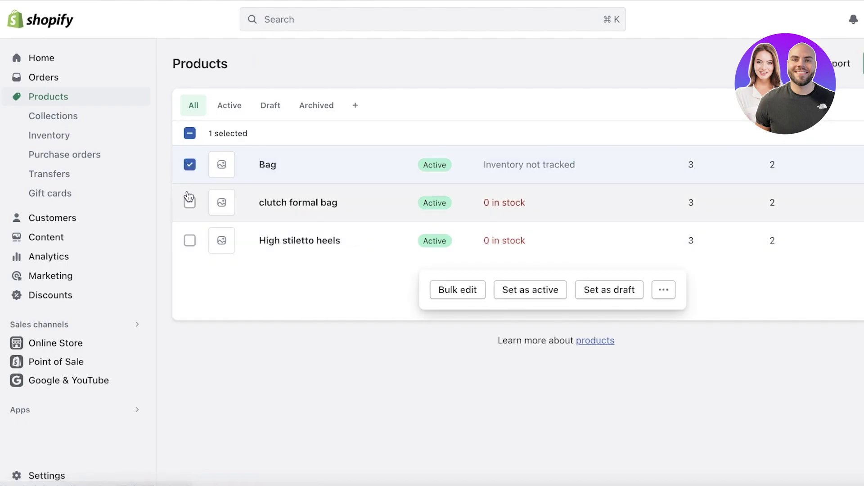
{"action": "left_click", "coordinate": [189, 201]}
{"action": "left_click", "coordinate": [661, 291]}
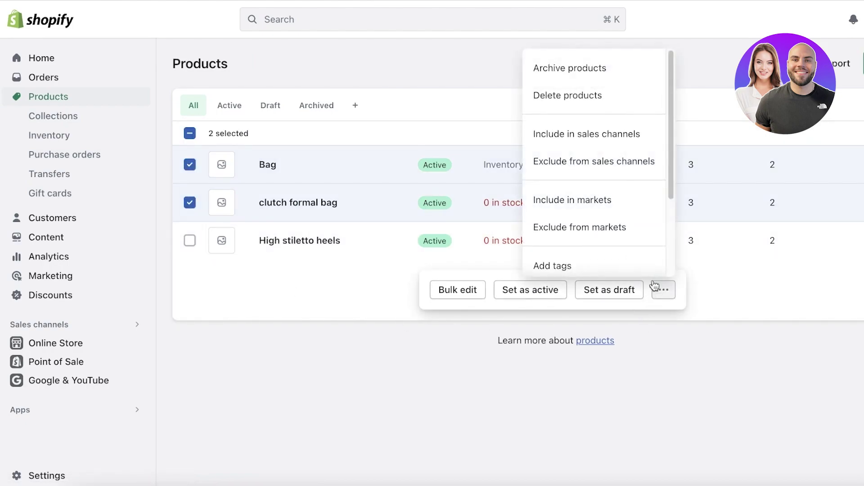
{"action": "scroll", "coordinate": [574, 147], "scroll_direction": "down", "scroll_amount": 3}
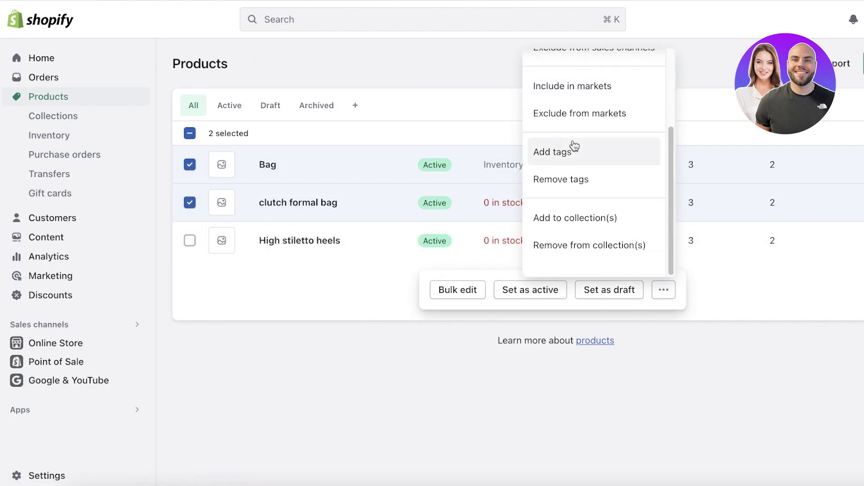
{"action": "left_click", "coordinate": [575, 215]}
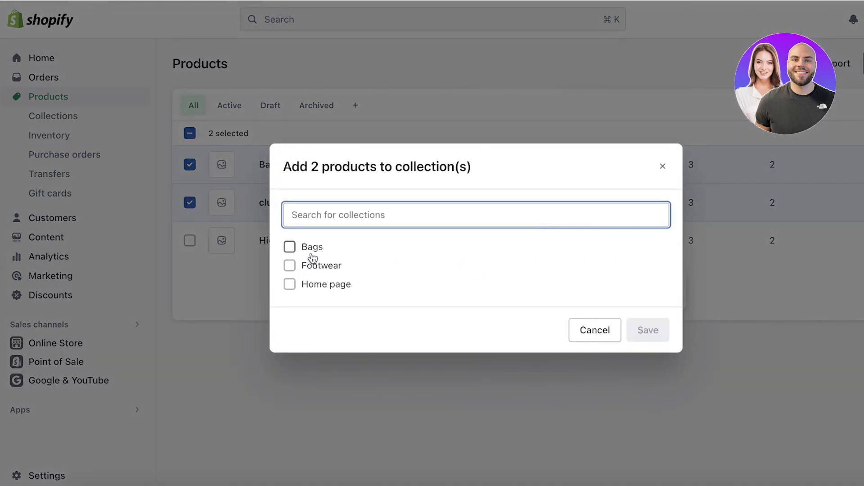
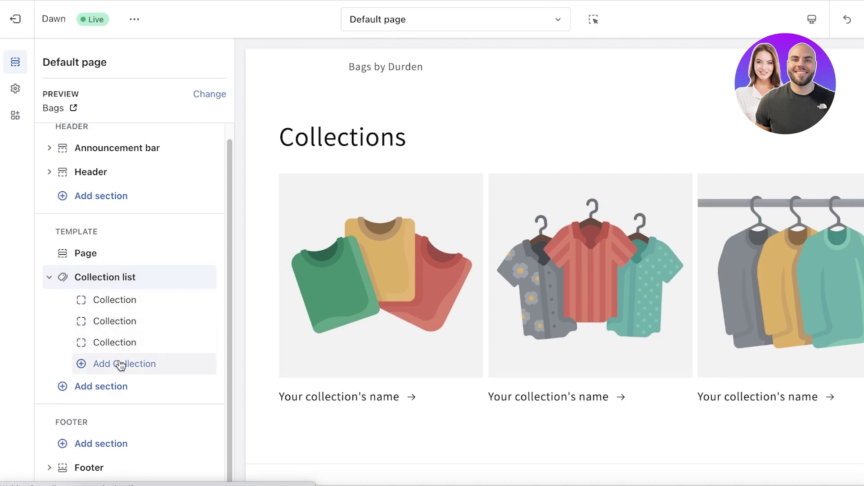
Assign the Bags collection to the first block of the Default page template's Collection list section
{"action": "left_click", "coordinate": [119, 306]}
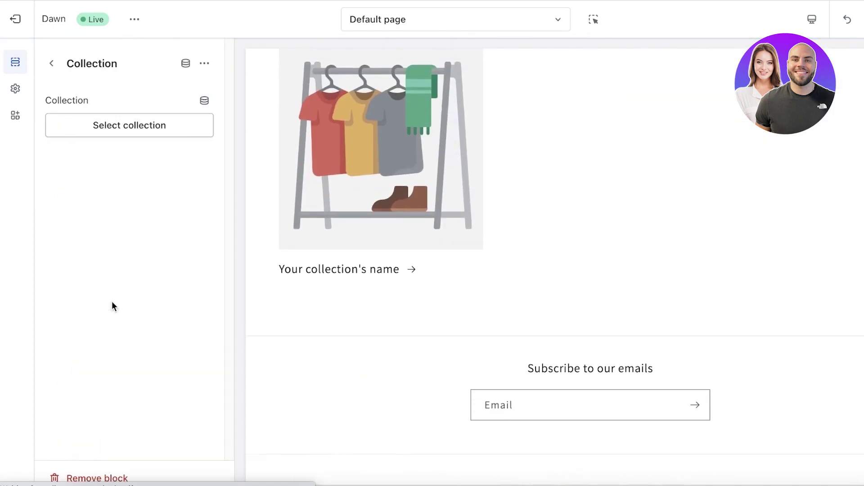
{"action": "left_click", "coordinate": [143, 127]}
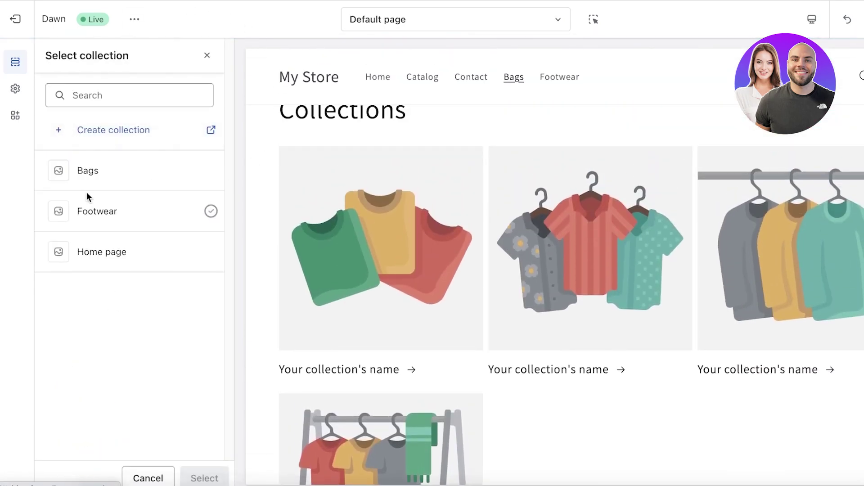
{"action": "left_click", "coordinate": [99, 170]}
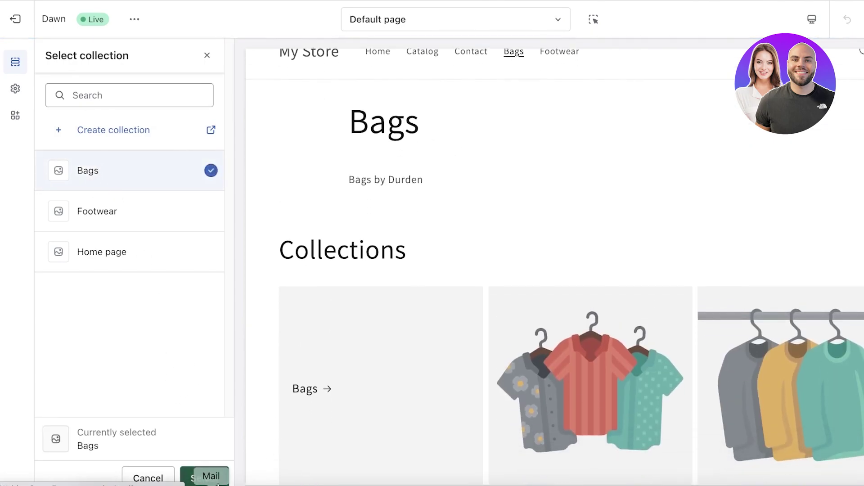
{"action": "left_click", "coordinate": [204, 478]}
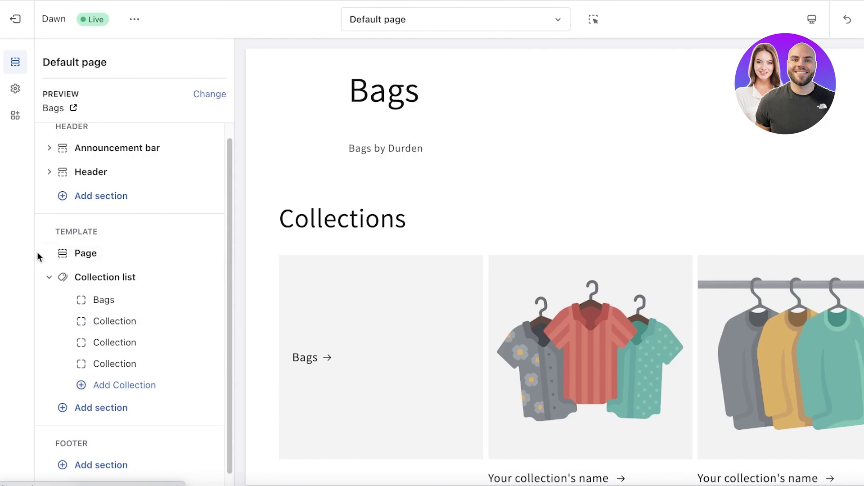
Remove the three unassigned collection blocks from the Collection list section, keeping only the Bags block
{"action": "left_click", "coordinate": [144, 321]}
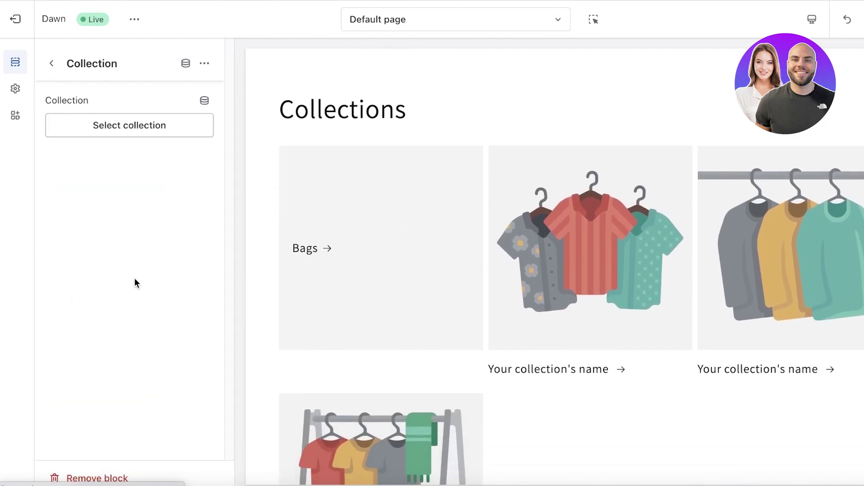
{"action": "left_click", "coordinate": [98, 479]}
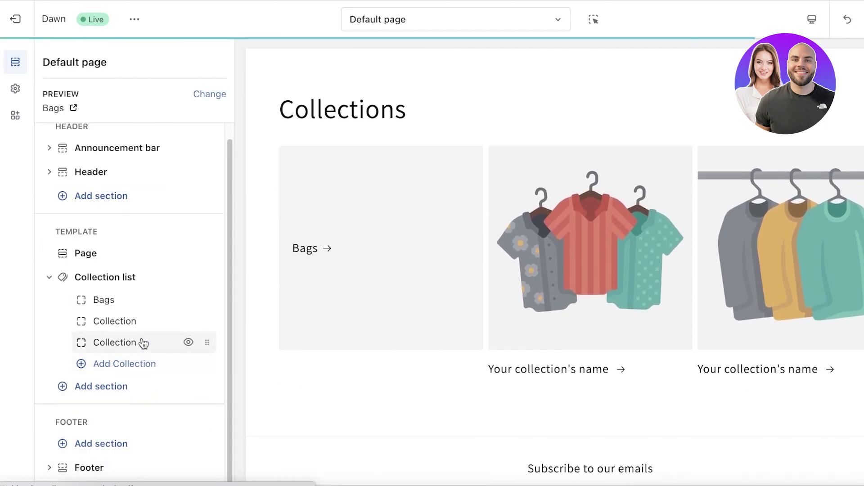
{"action": "left_click", "coordinate": [141, 343]}
{"action": "left_click", "coordinate": [90, 478]}
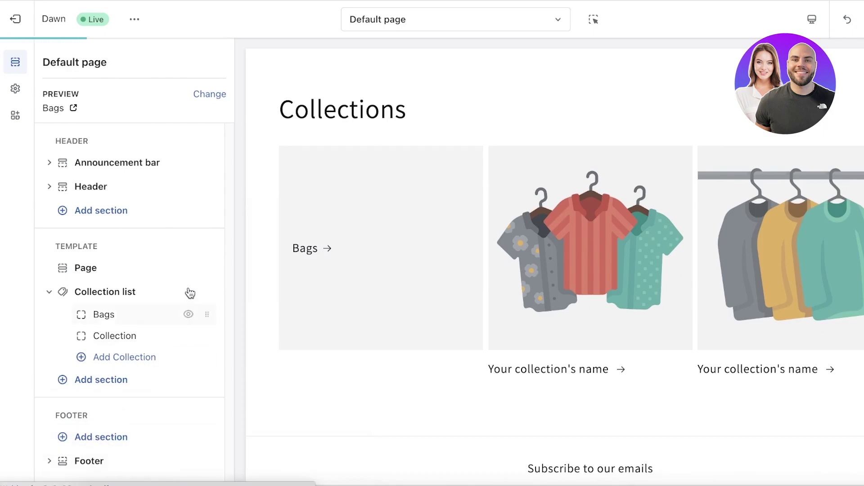
{"action": "left_click", "coordinate": [148, 341]}
{"action": "left_click", "coordinate": [92, 475]}
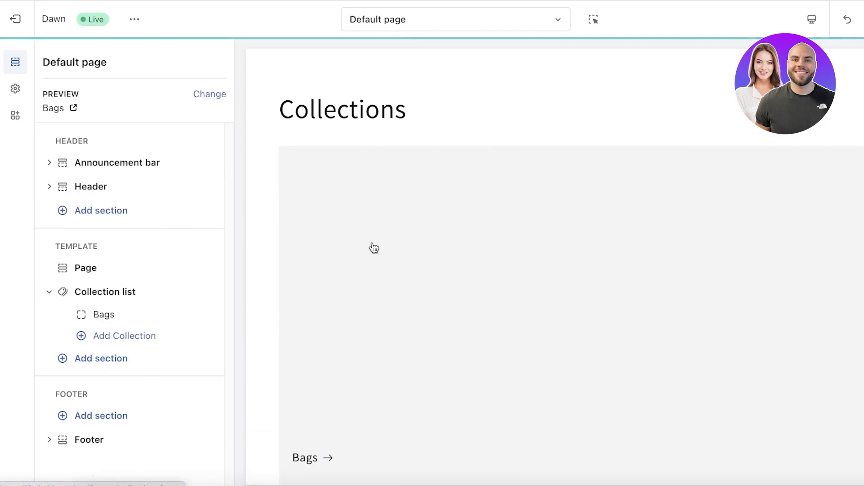
Preview the Footwear page from the store header and check which collection its Collection list shows
{"action": "scroll", "coordinate": [333, 250], "scroll_direction": "up", "scroll_amount": 3}
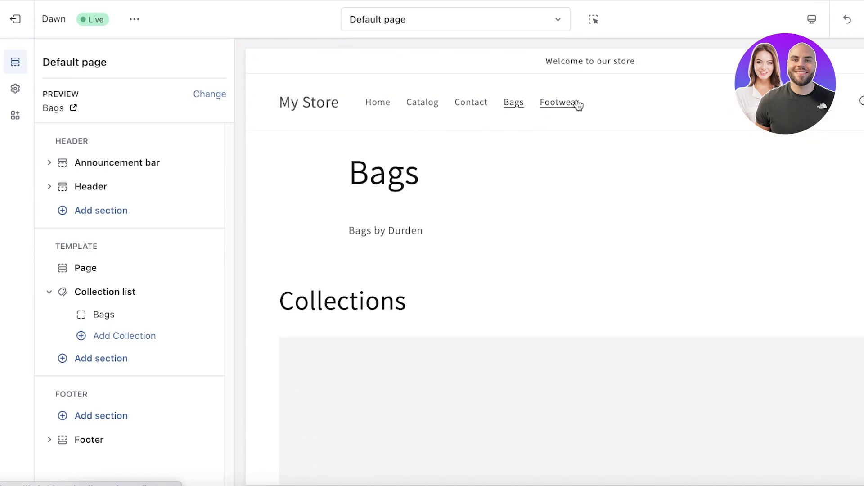
{"action": "left_click", "coordinate": [568, 109]}
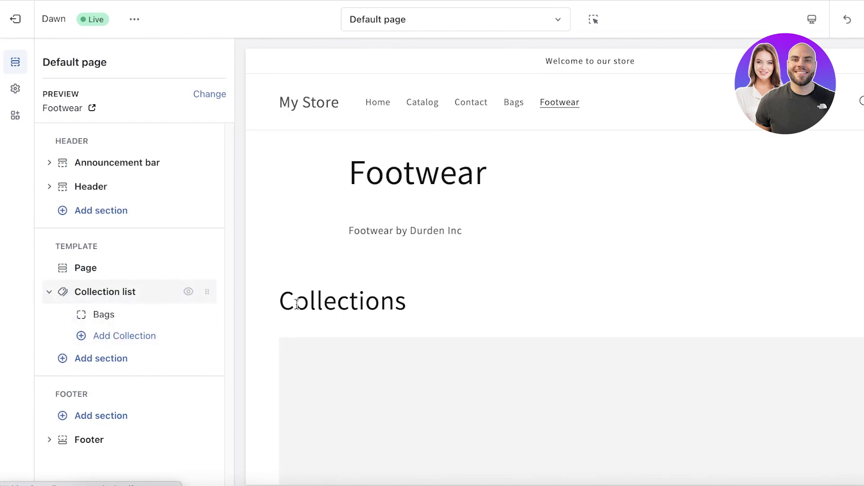
{"action": "scroll", "coordinate": [452, 310], "scroll_direction": "down", "scroll_amount": 5}
{"action": "scroll", "coordinate": [451, 310], "scroll_direction": "up", "scroll_amount": 5}
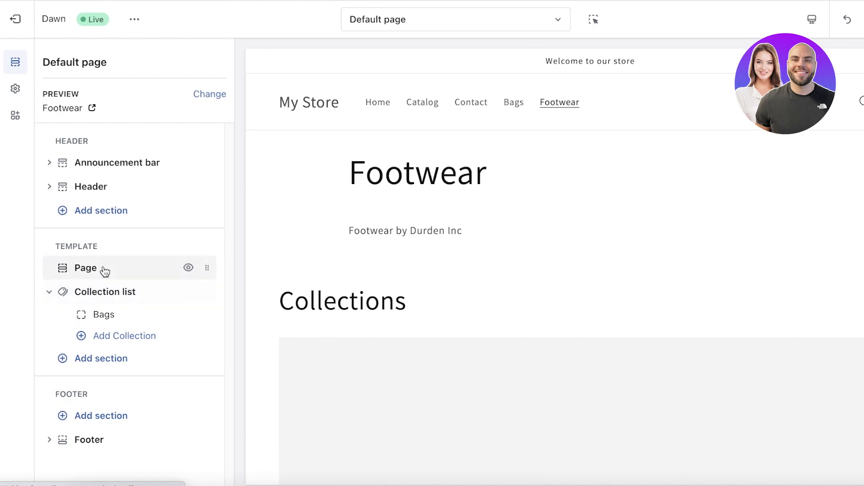
Change the remaining Collection list block from Bags to the Footwear collection
{"action": "left_click", "coordinate": [153, 315]}
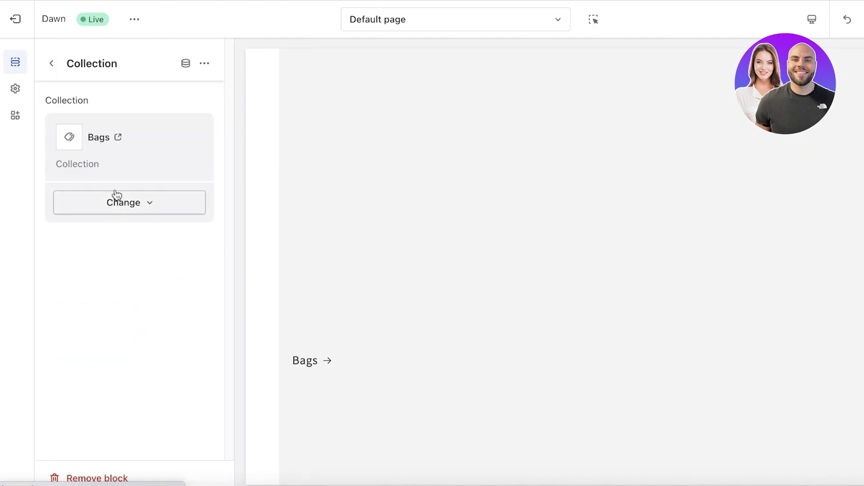
{"action": "left_click", "coordinate": [126, 207]}
{"action": "left_click", "coordinate": [136, 251]}
{"action": "left_click", "coordinate": [211, 213]}
{"action": "left_click", "coordinate": [200, 476]}
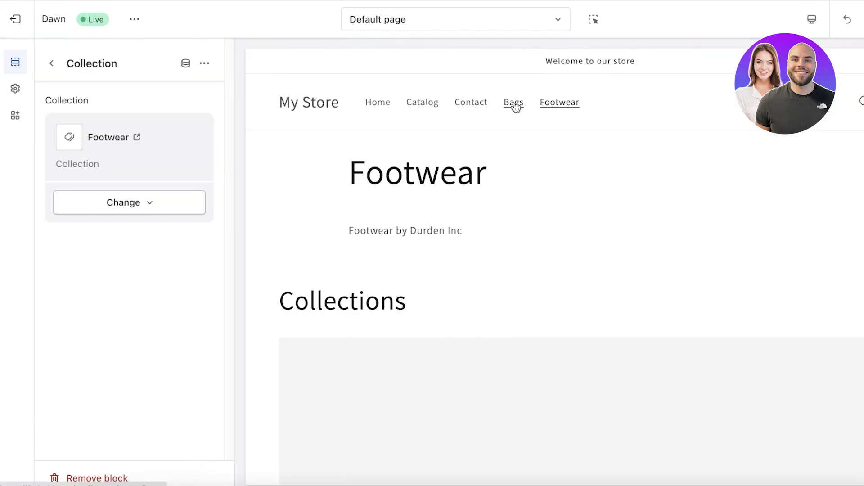
Preview the Bags page from the store header and check which collection its Collection list shows
{"action": "left_click", "coordinate": [514, 105]}
{"action": "scroll", "coordinate": [381, 293], "scroll_direction": "down", "scroll_amount": 5}
{"action": "scroll", "coordinate": [382, 321], "scroll_direction": "down", "scroll_amount": 5}
{"action": "scroll", "coordinate": [395, 222], "scroll_direction": "up", "scroll_amount": 4}
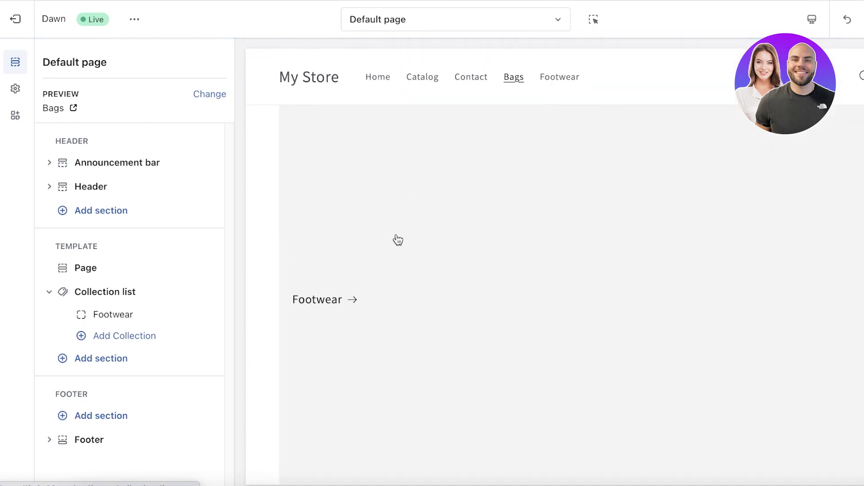
Preview the Footwear page and remove the Collection list section from the default page template
{"action": "left_click", "coordinate": [561, 76]}
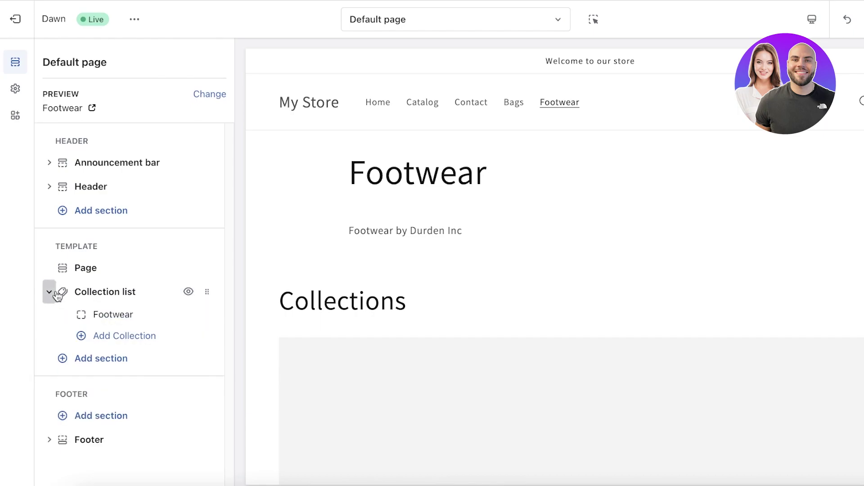
{"action": "left_click", "coordinate": [153, 298]}
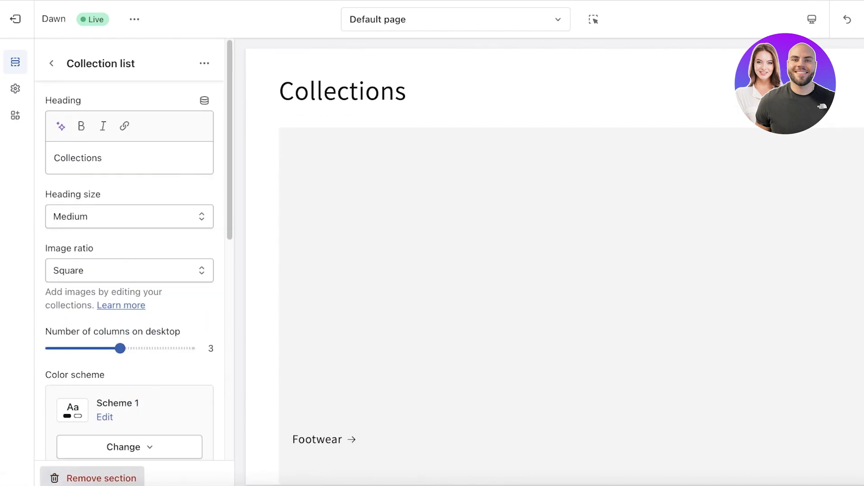
{"action": "left_click", "coordinate": [113, 479]}
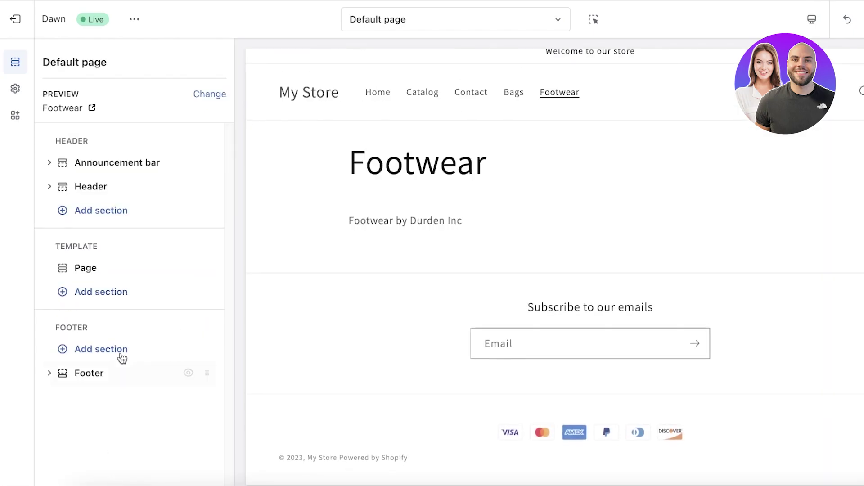
Add a Featured product section to the default page template
{"action": "left_click", "coordinate": [82, 295]}
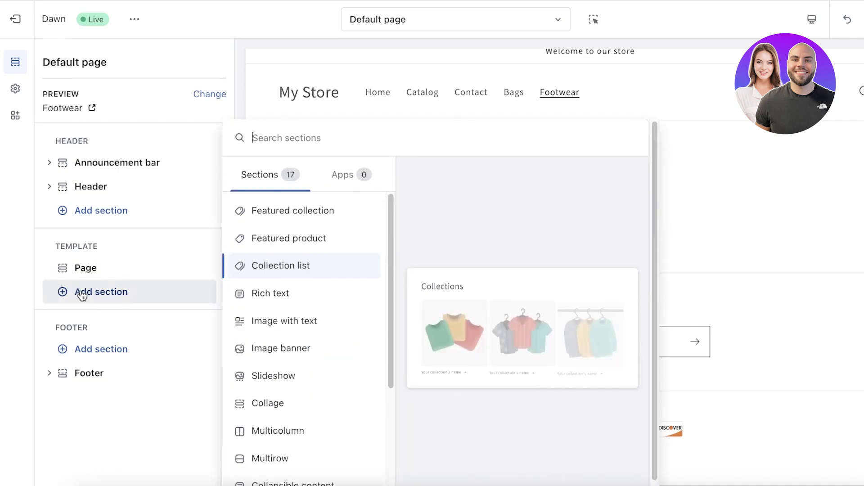
{"action": "left_click", "coordinate": [274, 247]}
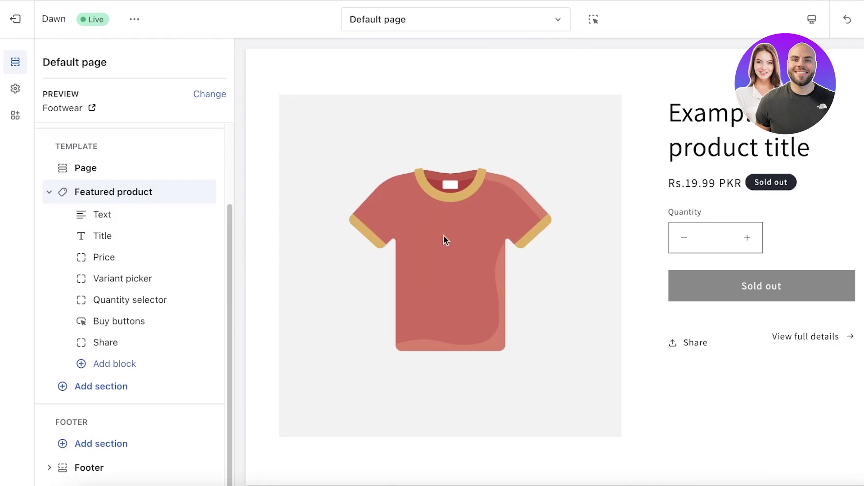
{"action": "left_click", "coordinate": [85, 386]}
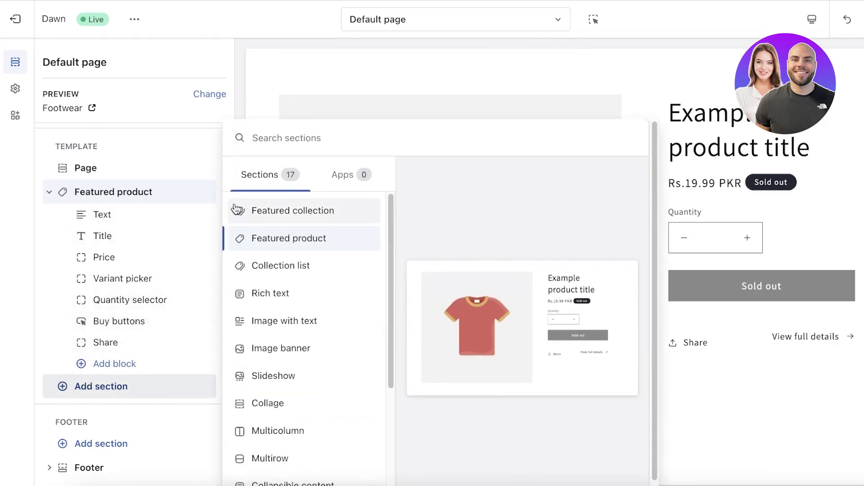
{"action": "left_click", "coordinate": [799, 164]}
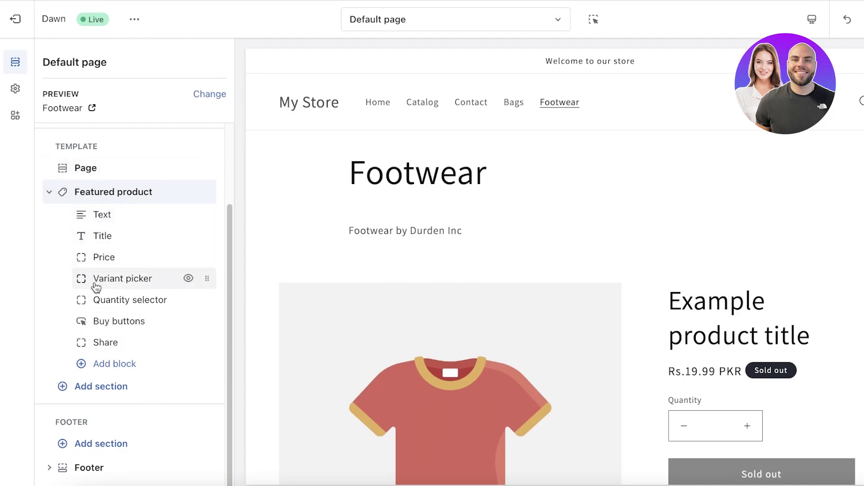
Add a Featured collection section to the page template and assign the Bags collection to it
{"action": "left_click", "coordinate": [93, 390]}
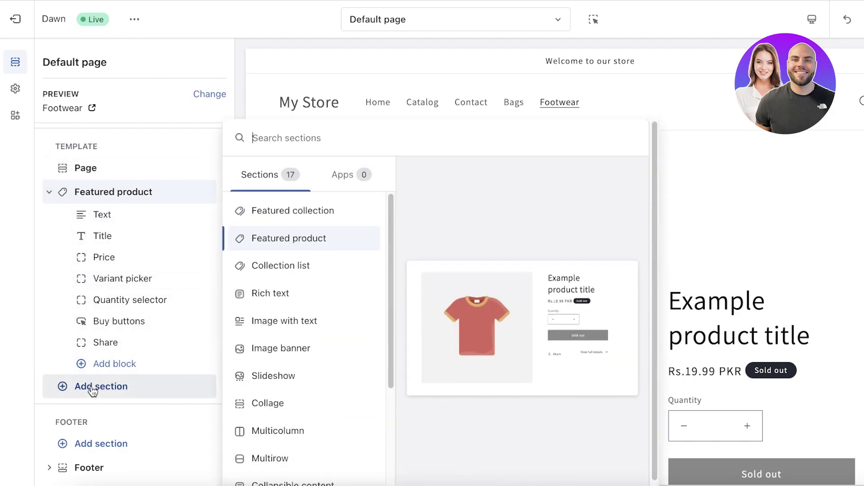
{"action": "left_click", "coordinate": [299, 216]}
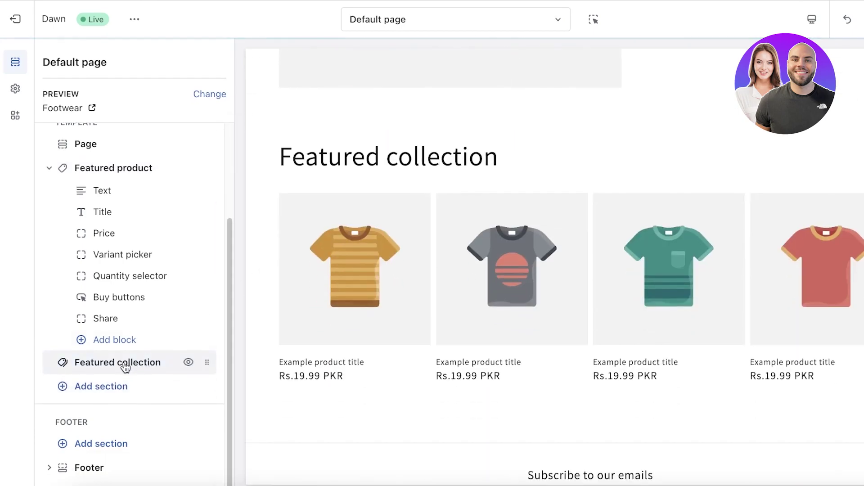
{"action": "left_click", "coordinate": [135, 363]}
{"action": "scroll", "coordinate": [135, 193], "scroll_direction": "down", "scroll_amount": 3}
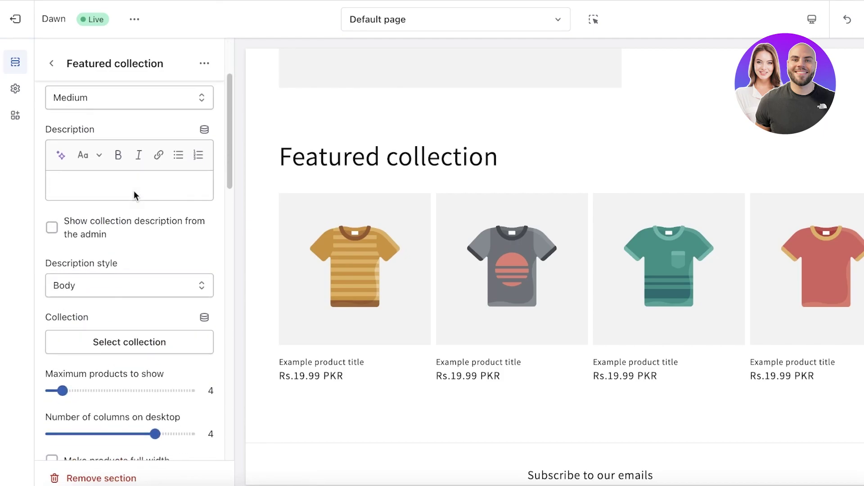
{"action": "scroll", "coordinate": [129, 184], "scroll_direction": "down", "scroll_amount": 3}
{"action": "left_click", "coordinate": [122, 214]}
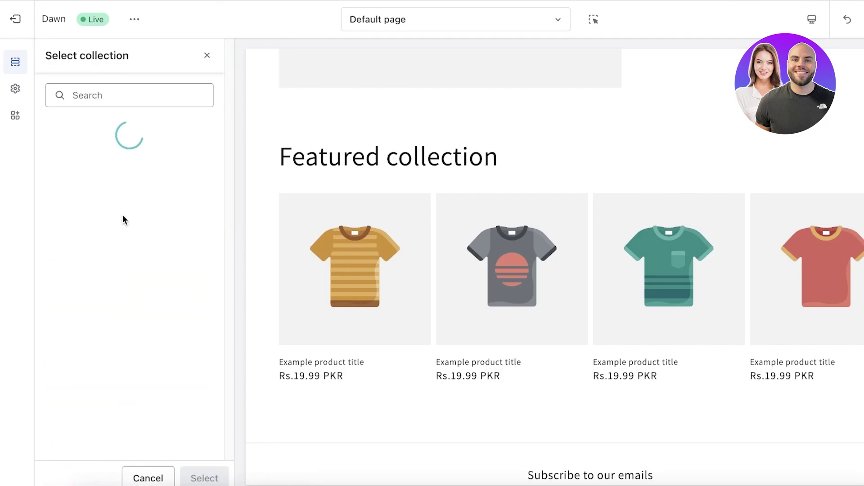
{"action": "left_click", "coordinate": [111, 183]}
{"action": "left_click", "coordinate": [204, 478]}
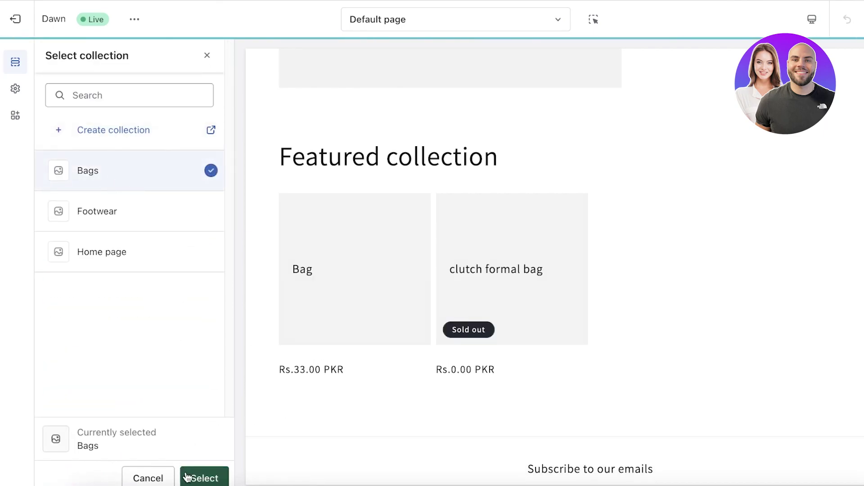
Remove the Featured product section from the default page template
{"action": "scroll", "coordinate": [361, 123], "scroll_direction": "down", "scroll_amount": 5}
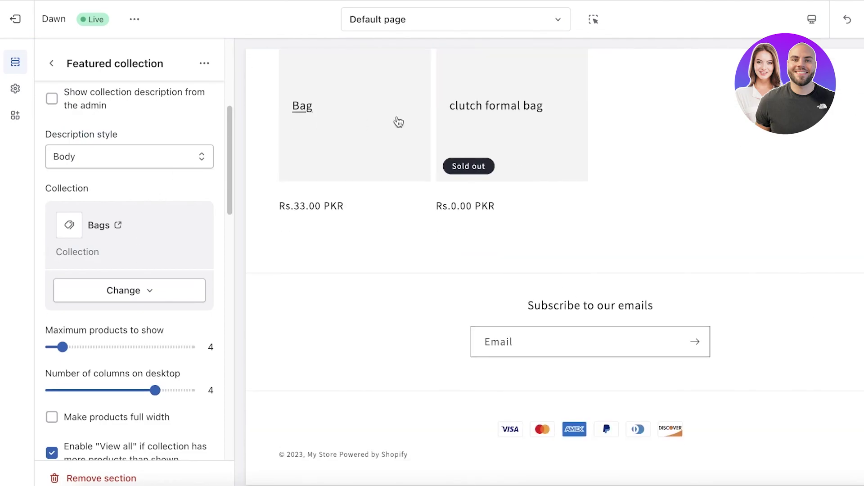
{"action": "scroll", "coordinate": [400, 141], "scroll_direction": "up", "scroll_amount": 2}
{"action": "scroll", "coordinate": [386, 172], "scroll_direction": "up", "scroll_amount": 7}
{"action": "scroll", "coordinate": [403, 296], "scroll_direction": "down", "scroll_amount": 7}
{"action": "scroll", "coordinate": [542, 170], "scroll_direction": "up", "scroll_amount": 3}
{"action": "scroll", "coordinate": [440, 240], "scroll_direction": "up", "scroll_amount": 6}
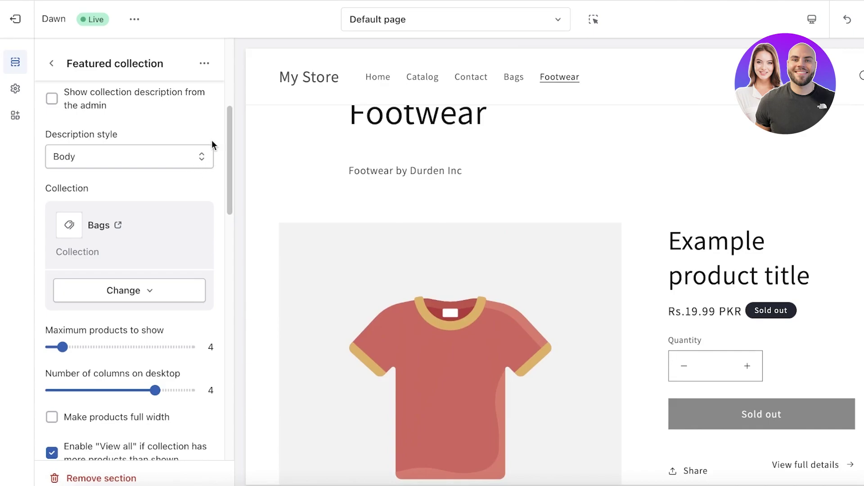
{"action": "left_click", "coordinate": [53, 66]}
{"action": "scroll", "coordinate": [149, 266], "scroll_direction": "up", "scroll_amount": 1}
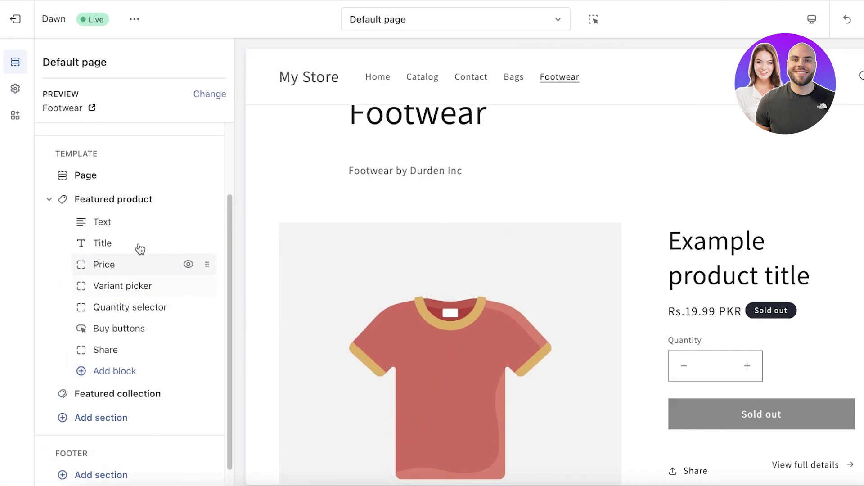
{"action": "left_click", "coordinate": [86, 198]}
{"action": "scroll", "coordinate": [95, 227], "scroll_direction": "down", "scroll_amount": 10}
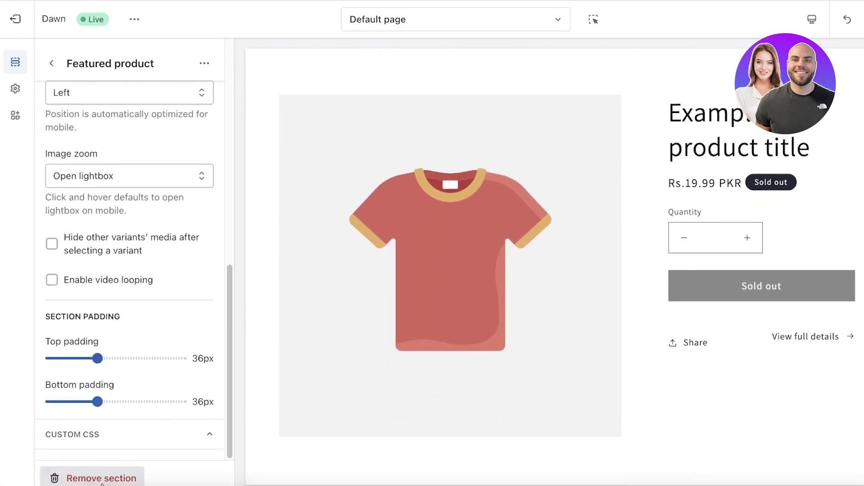
{"action": "left_click", "coordinate": [108, 476]}
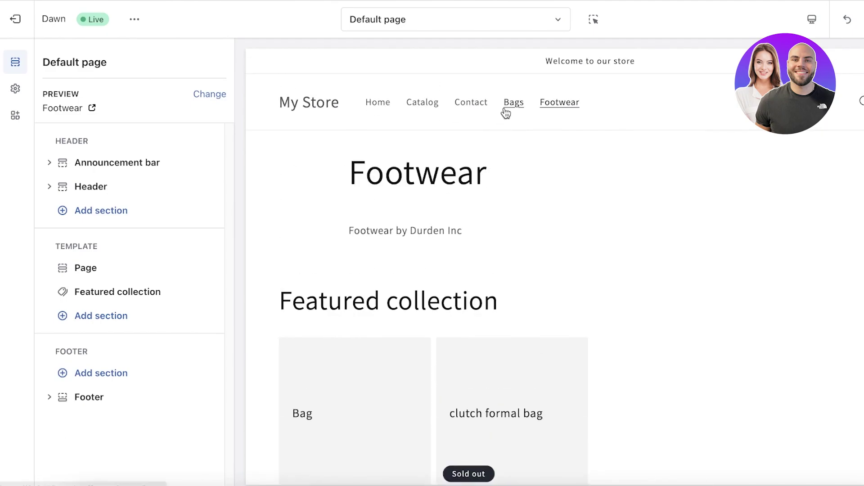
Preview the Bags page from the store header and check the products in its Featured collection section
{"action": "left_click", "coordinate": [506, 103]}
{"action": "scroll", "coordinate": [518, 202], "scroll_direction": "down", "scroll_amount": 3}
{"action": "scroll", "coordinate": [537, 243], "scroll_direction": "up", "scroll_amount": 3}
{"action": "scroll", "coordinate": [363, 239], "scroll_direction": "down", "scroll_amount": 4}
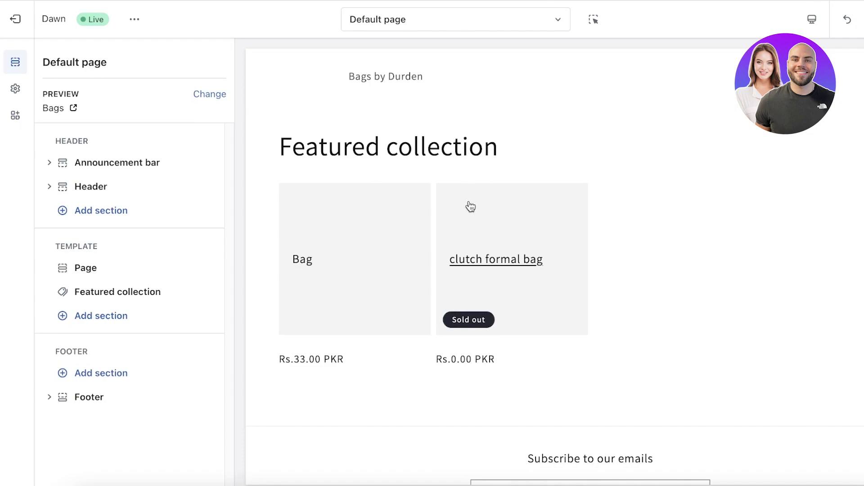
{"action": "scroll", "coordinate": [506, 221], "scroll_direction": "up", "scroll_amount": 1}
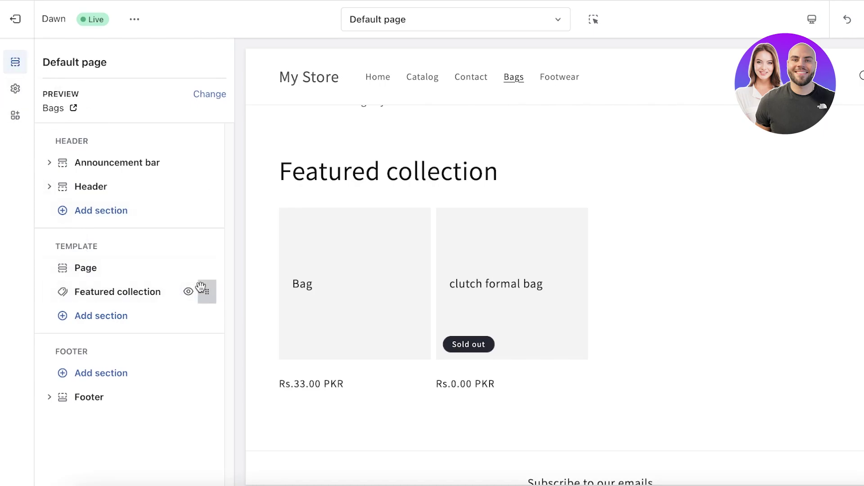
Change the Featured collection section's heading to "Bags" and save the theme changes
{"action": "left_click", "coordinate": [71, 297]}
{"action": "triple_click", "coordinate": [86, 165]}
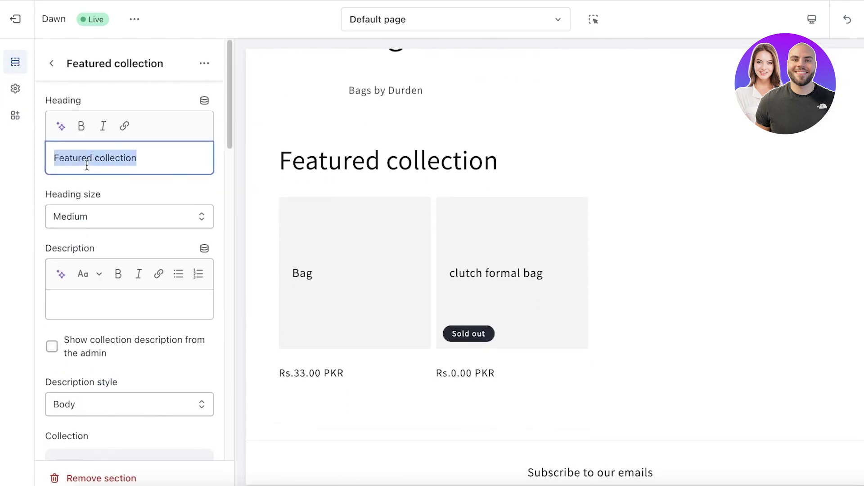
{"action": "key", "text": "BackSpace"}
{"action": "type", "text": "Bags"}
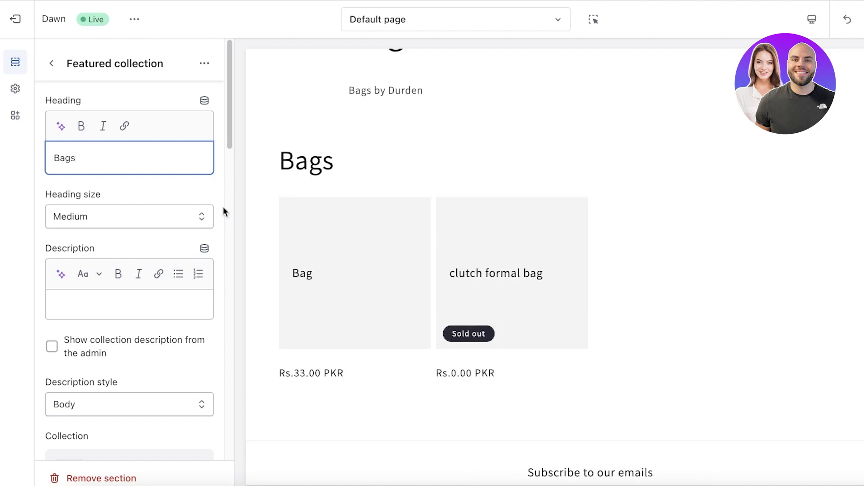
{"action": "left_click", "coordinate": [863, 24]}
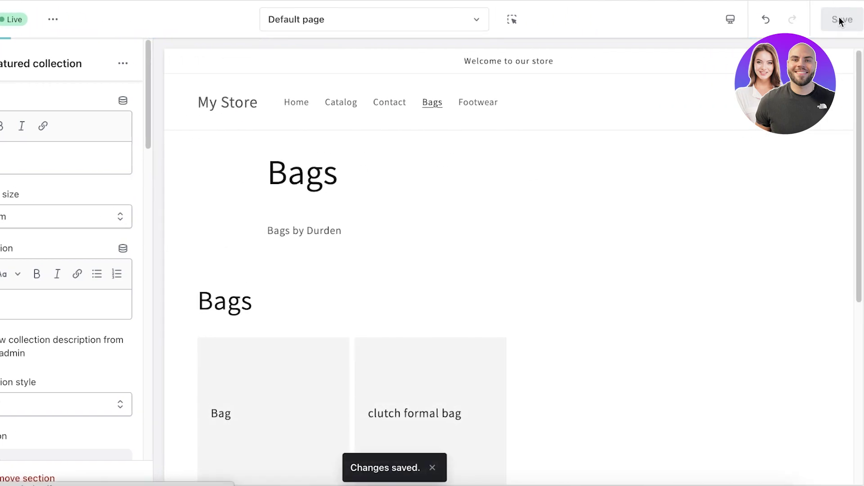
Open the list of store pages and templates available for editing
{"action": "left_click", "coordinate": [428, 23]}
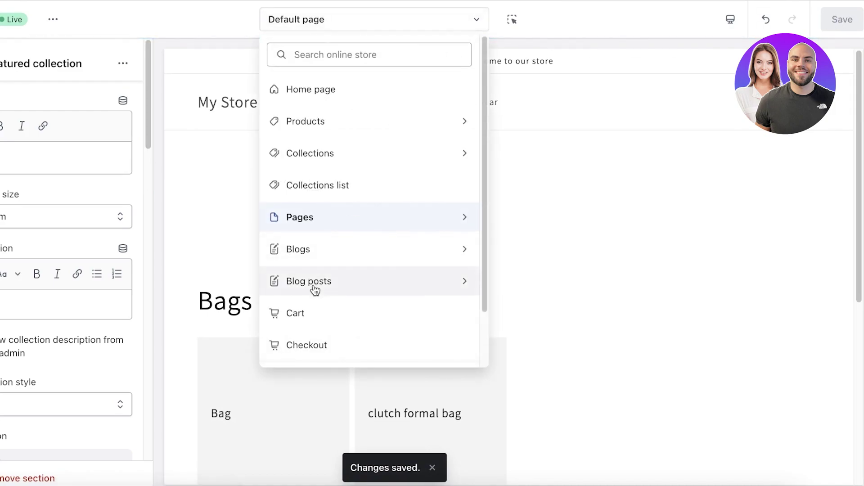